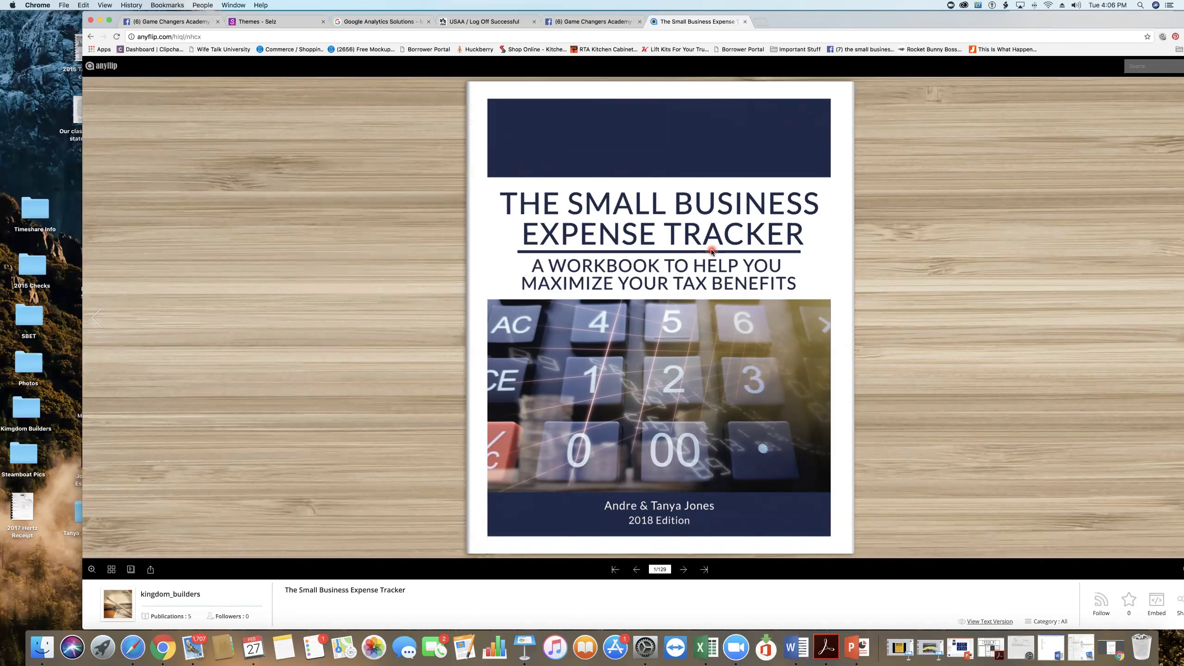
Page through the Small Business Expense Tracker from the cover to the January Daily Expense Record on pages 16-17.
click(790, 289)
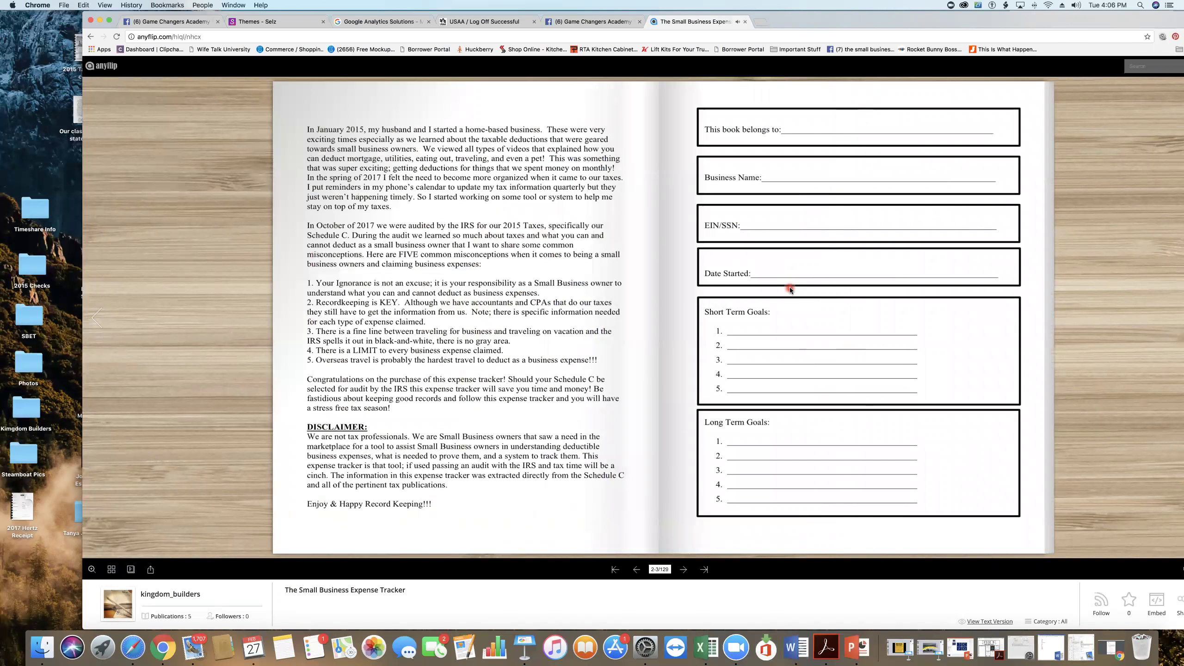
click(790, 289)
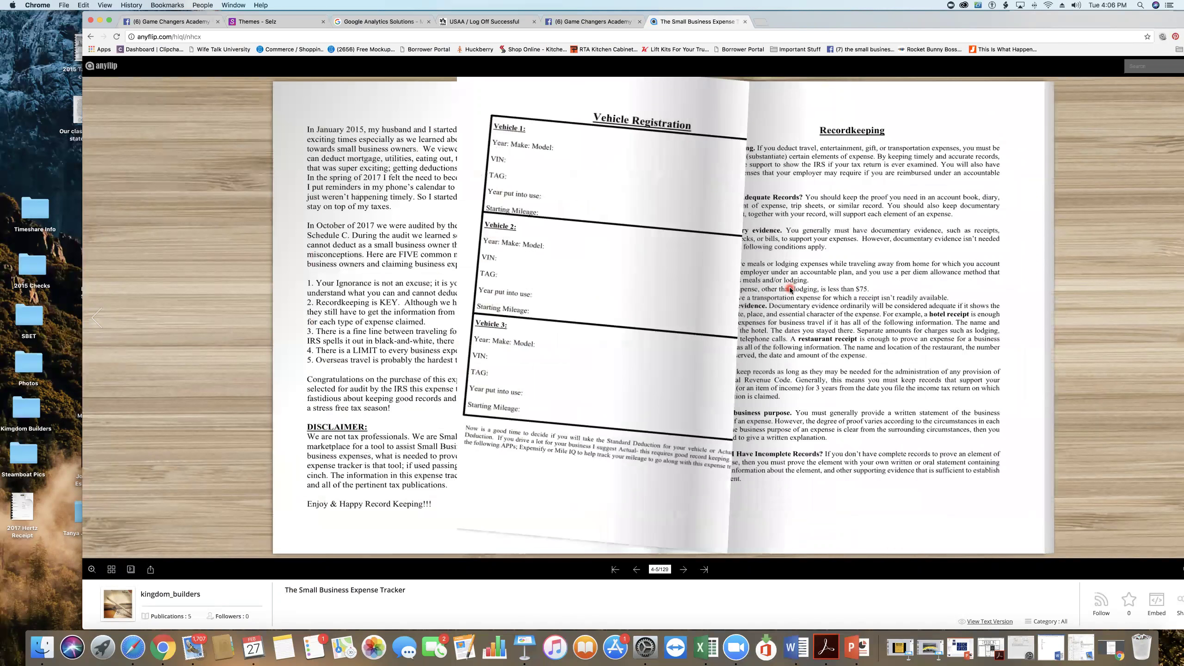
click(790, 289)
click(790, 289)
click(789, 289)
click(789, 289)
click(790, 289)
click(789, 289)
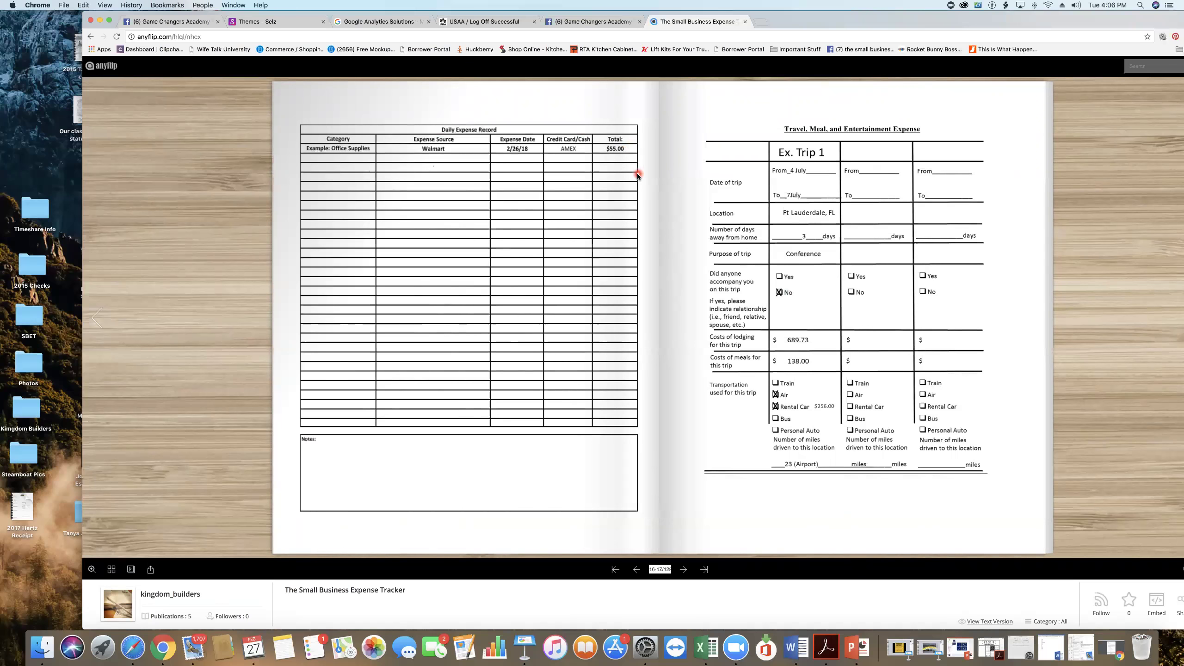
Compare the January daily expense and travel pages with the Monthly Expense Report on page 20.
click(689, 179)
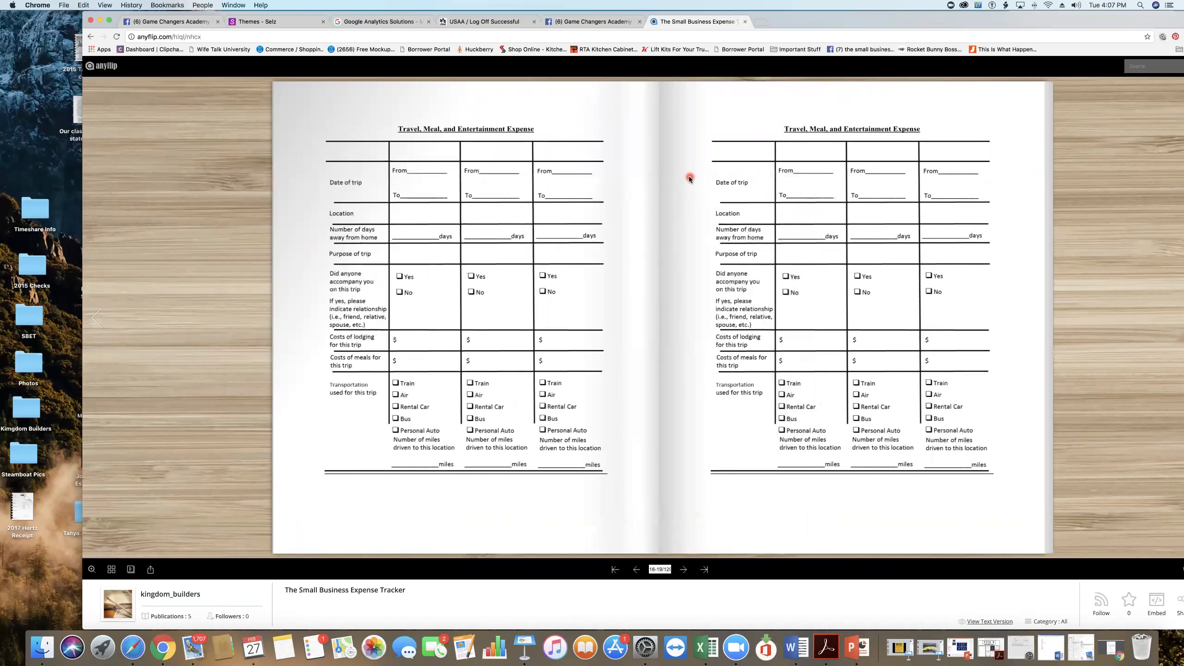
key(Left)
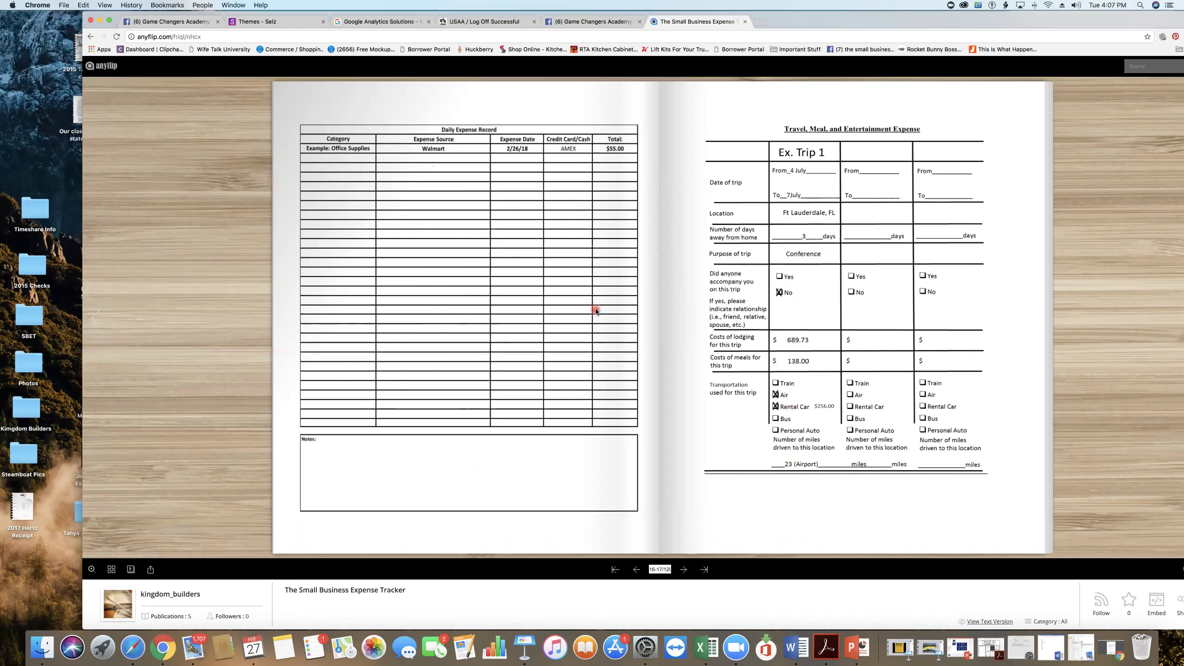
key(Right)
key(Right)
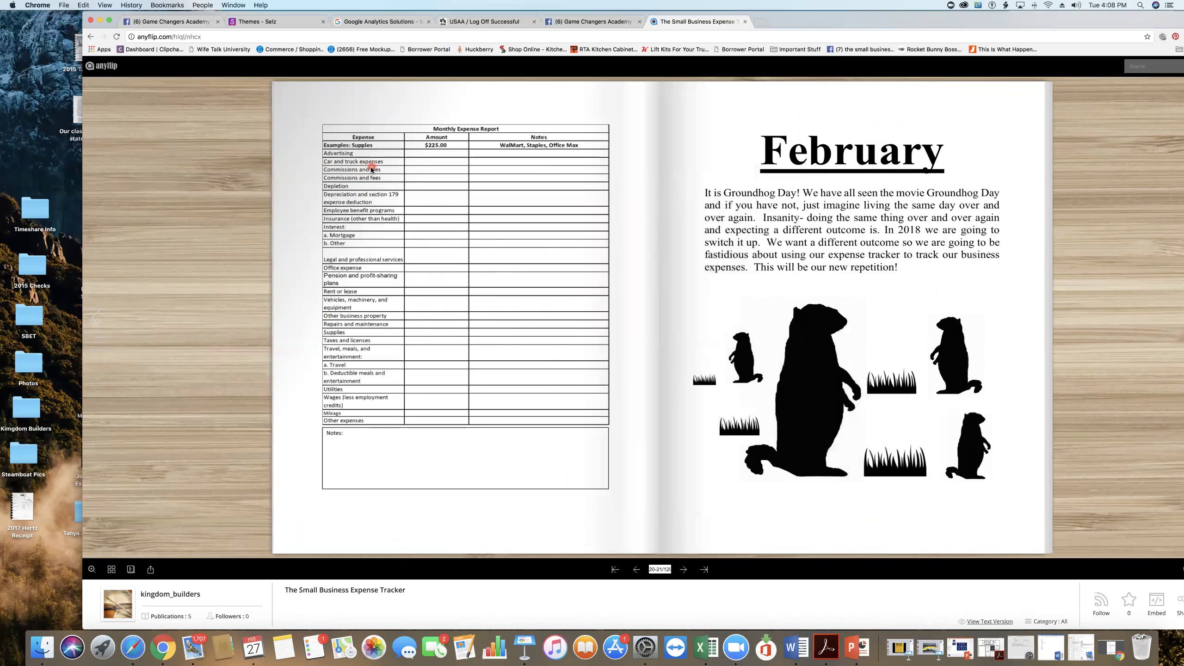
key(Left)
key(Left)
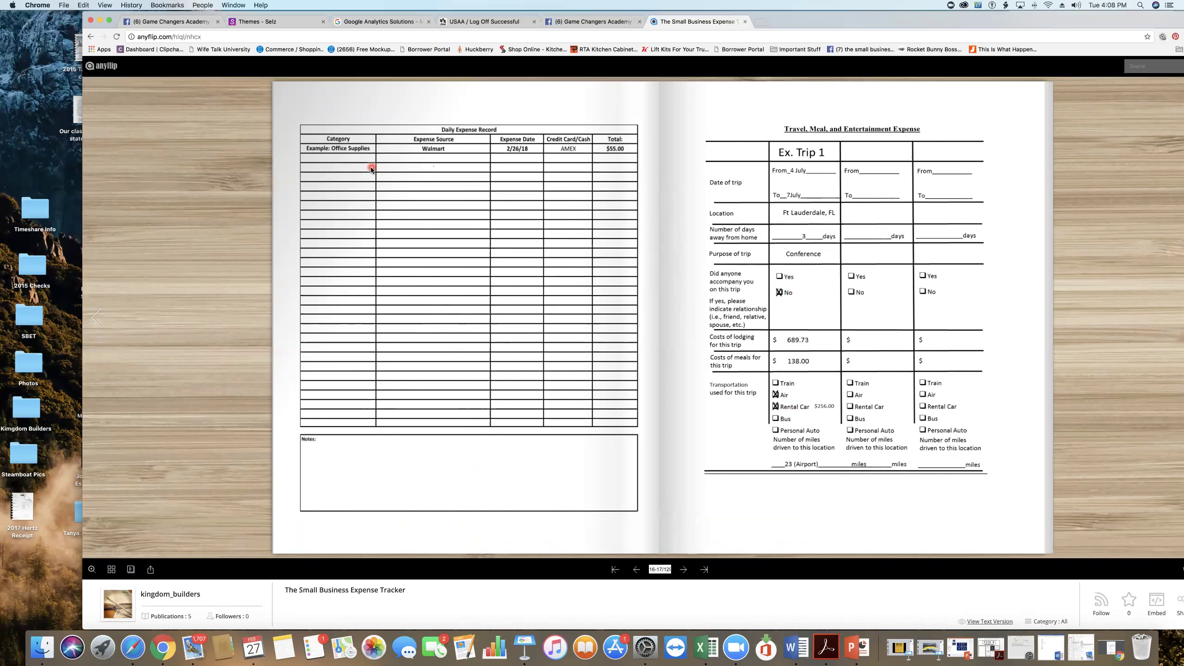
key(Right)
key(Right)
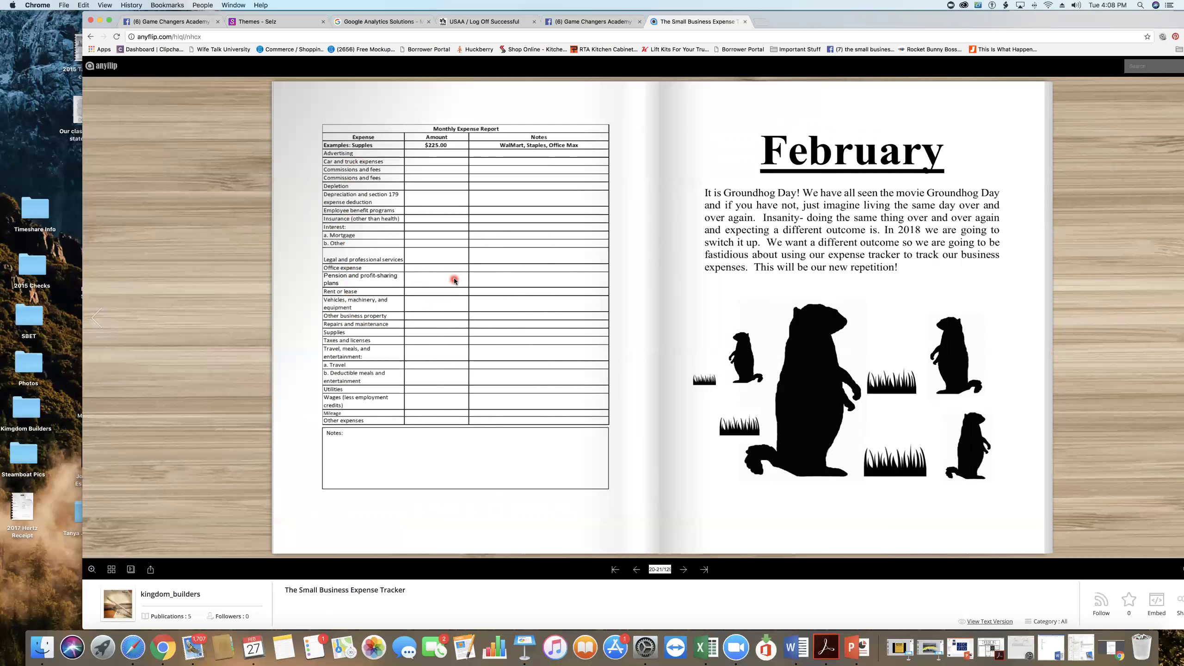
Page through the February section up to the March title page.
key(Right)
key(Right)
key(Right)
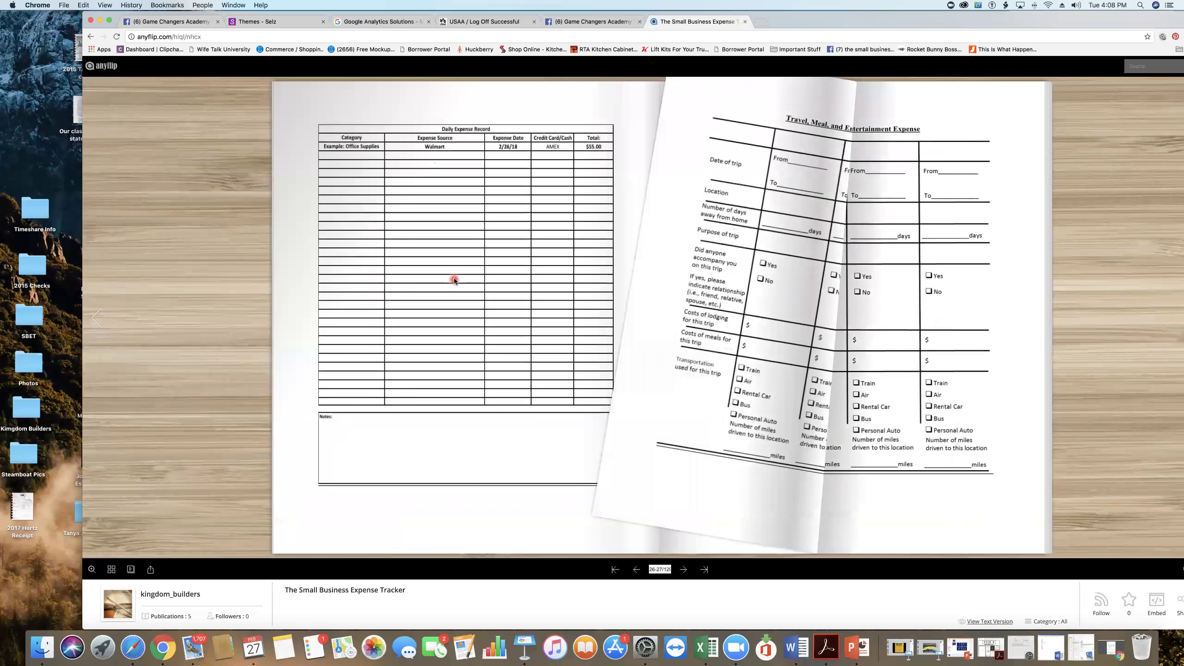
key(Right)
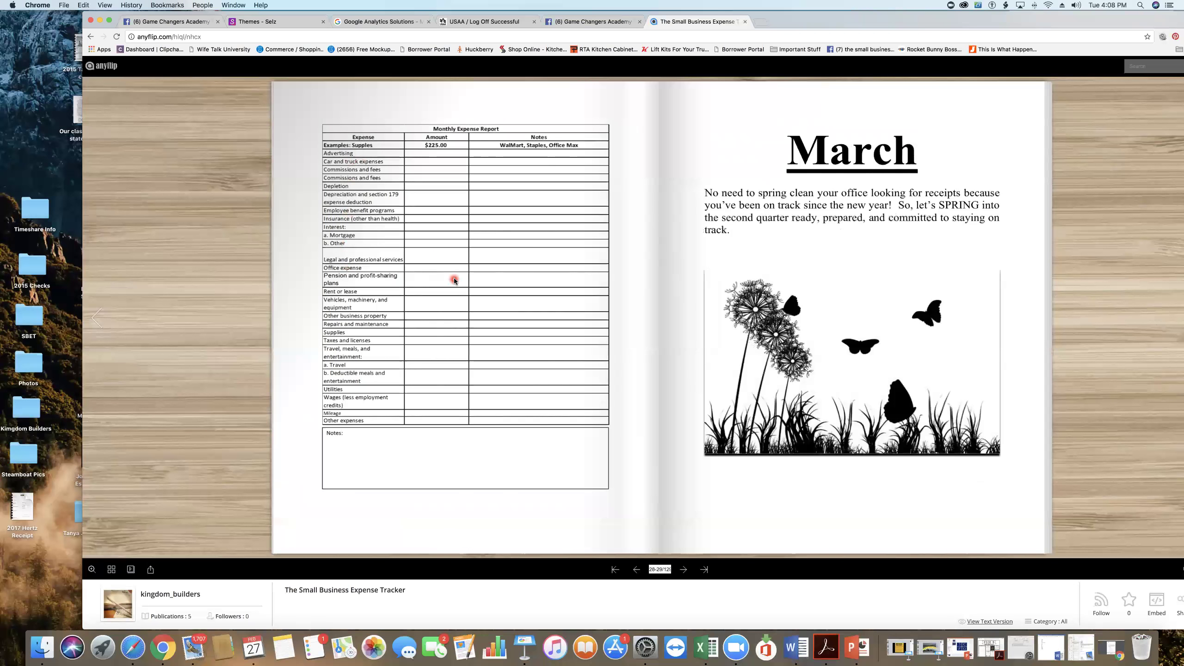
Page through the March section and examine the first-quarter Quarterly Expense Record.
key(Right)
key(Right)
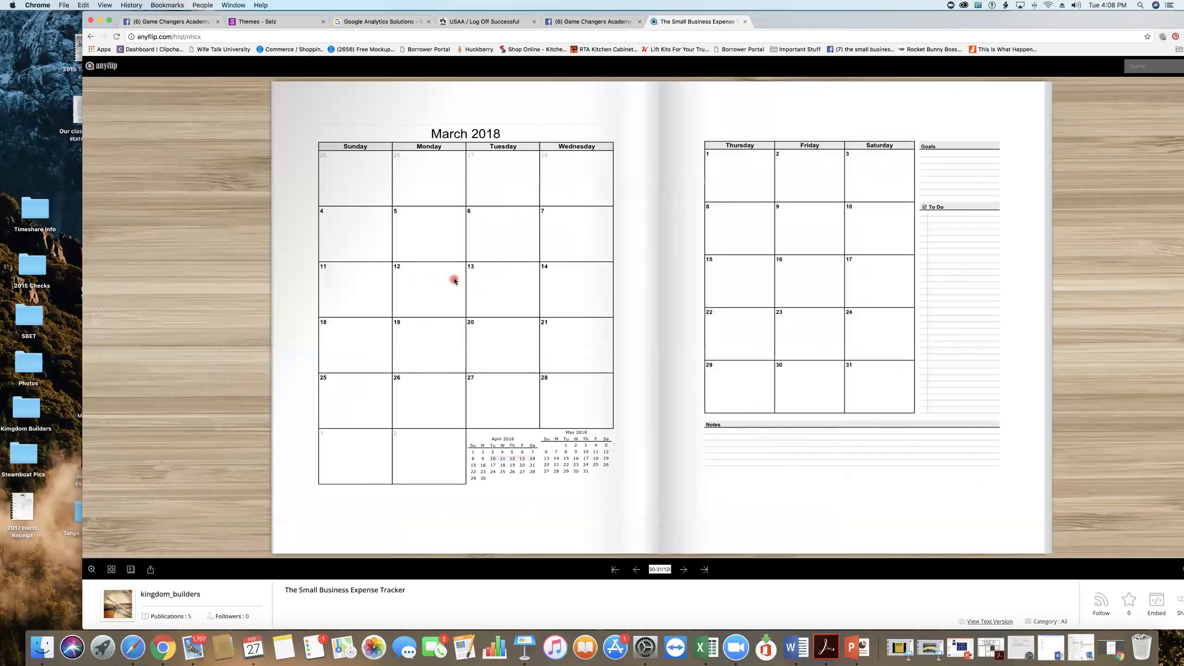
key(Right)
key(Right)
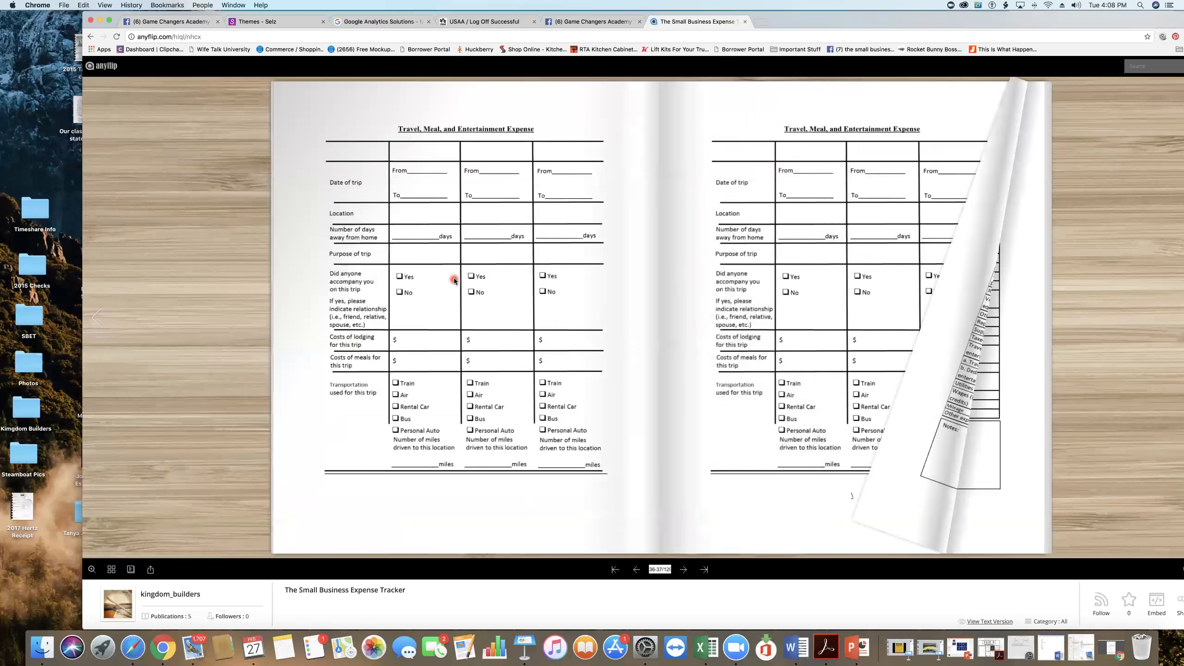
key(Right)
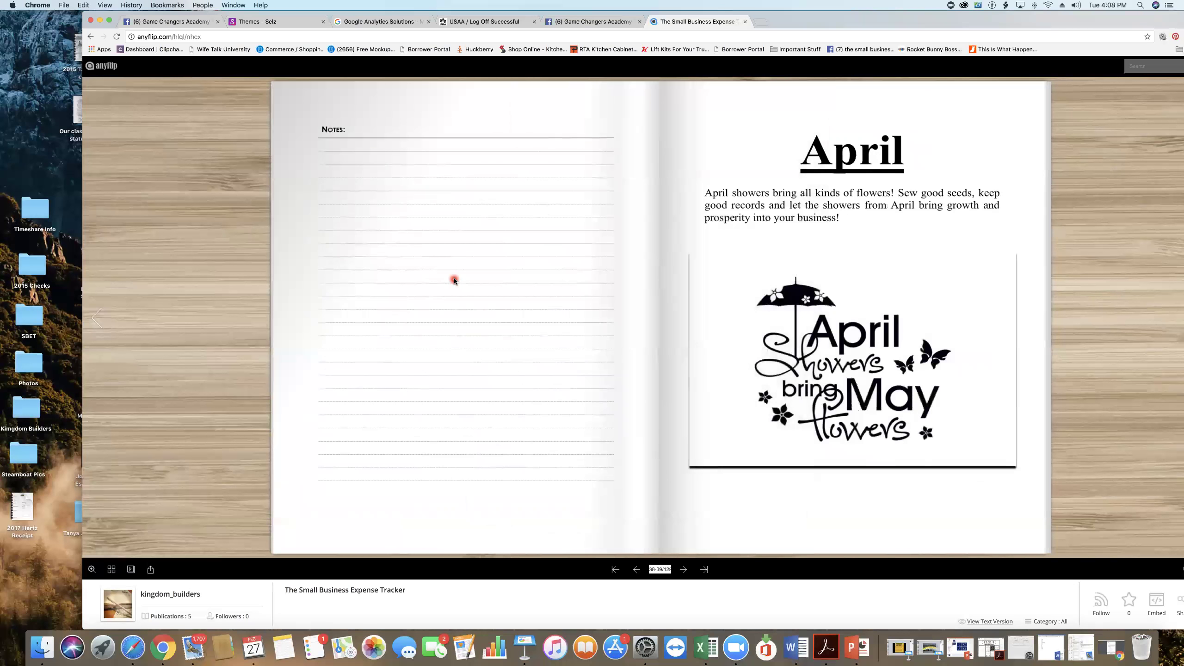
key(Left)
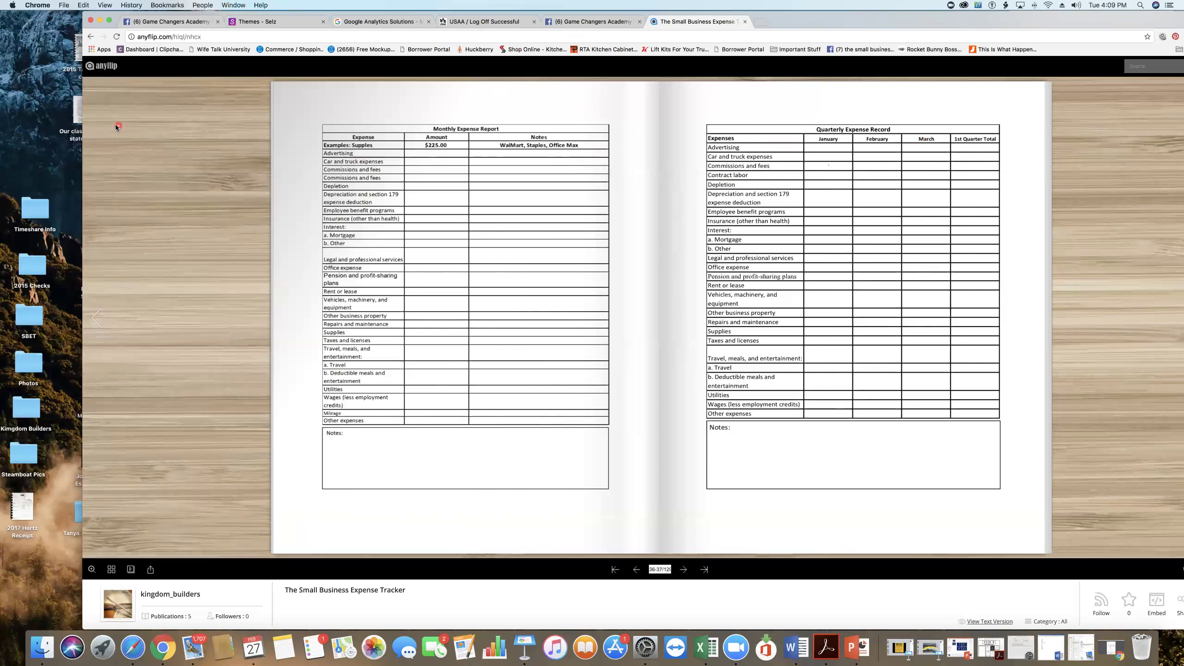
Minimize the browser, switch to the Excel workbook kingdom Builders 2017 Schedule C and show it full screen.
click(101, 21)
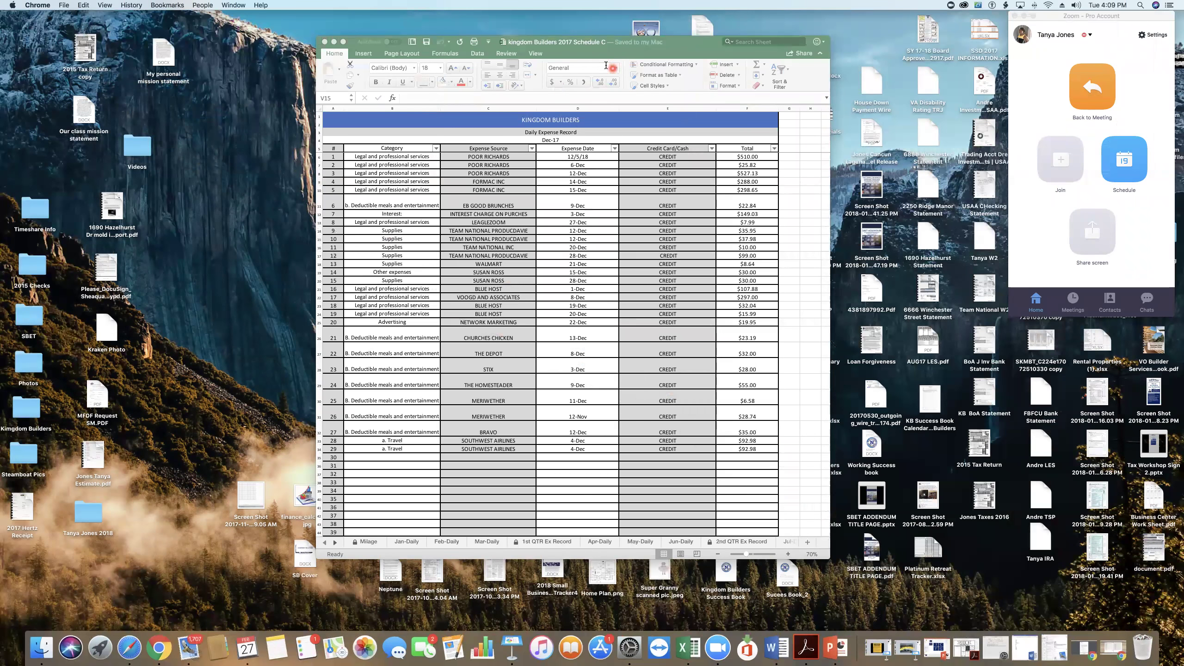
click(609, 68)
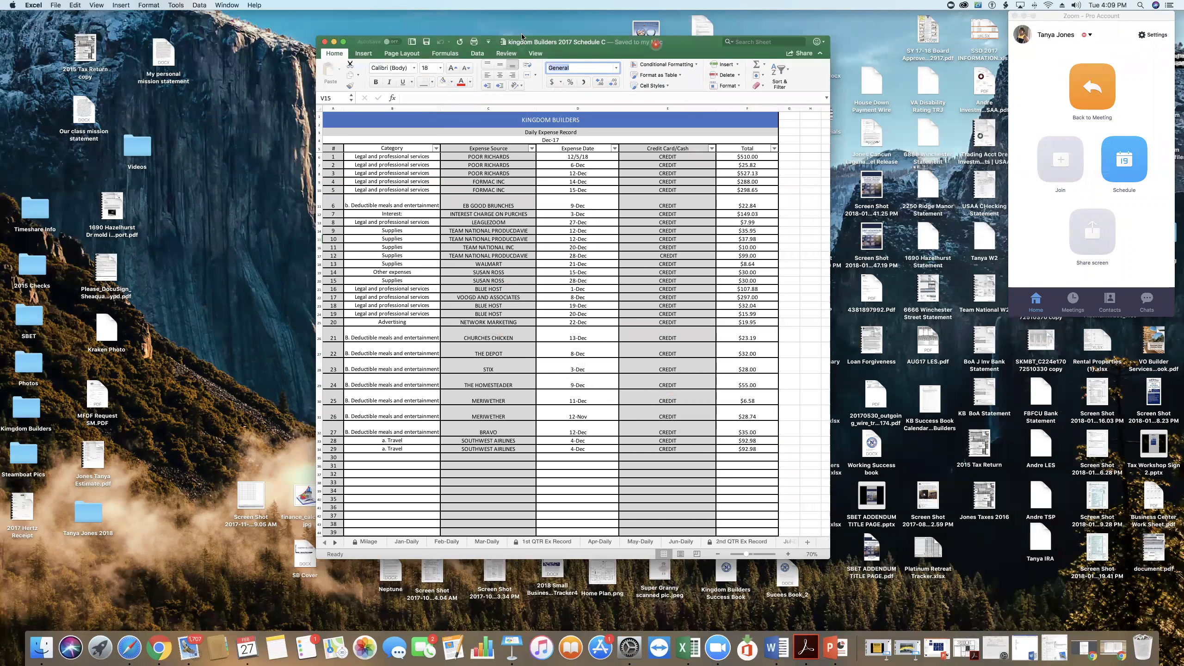
click(344, 43)
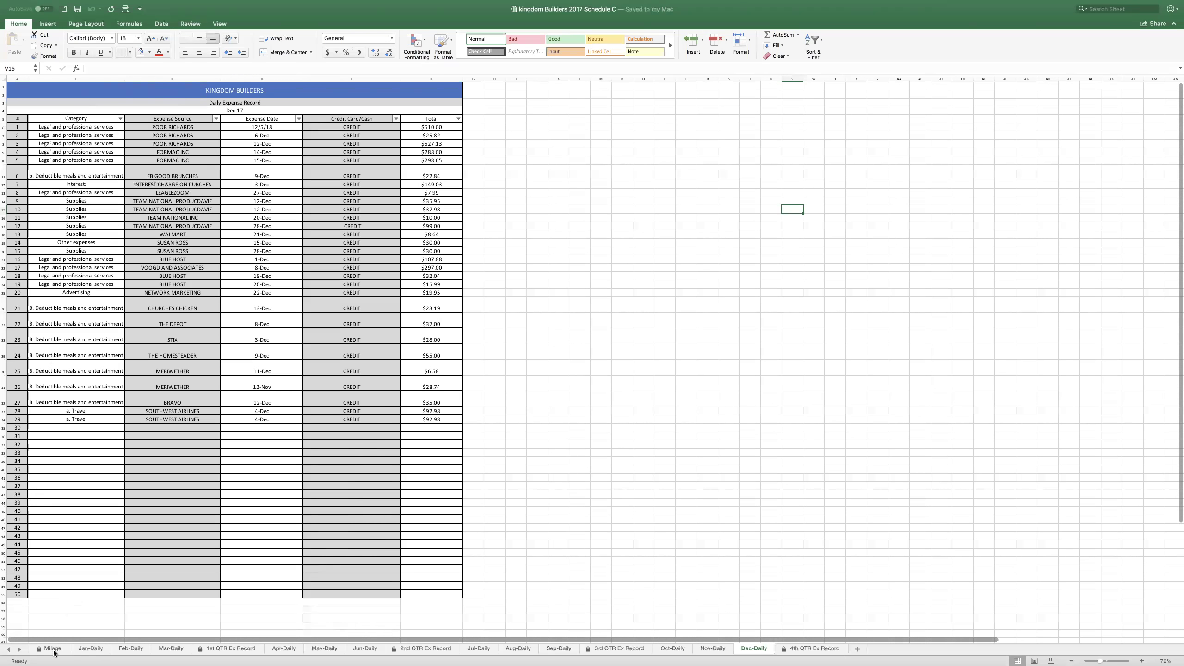
Look over the January, February and March daily sheets and return to Jan-Daily.
click(97, 652)
click(128, 653)
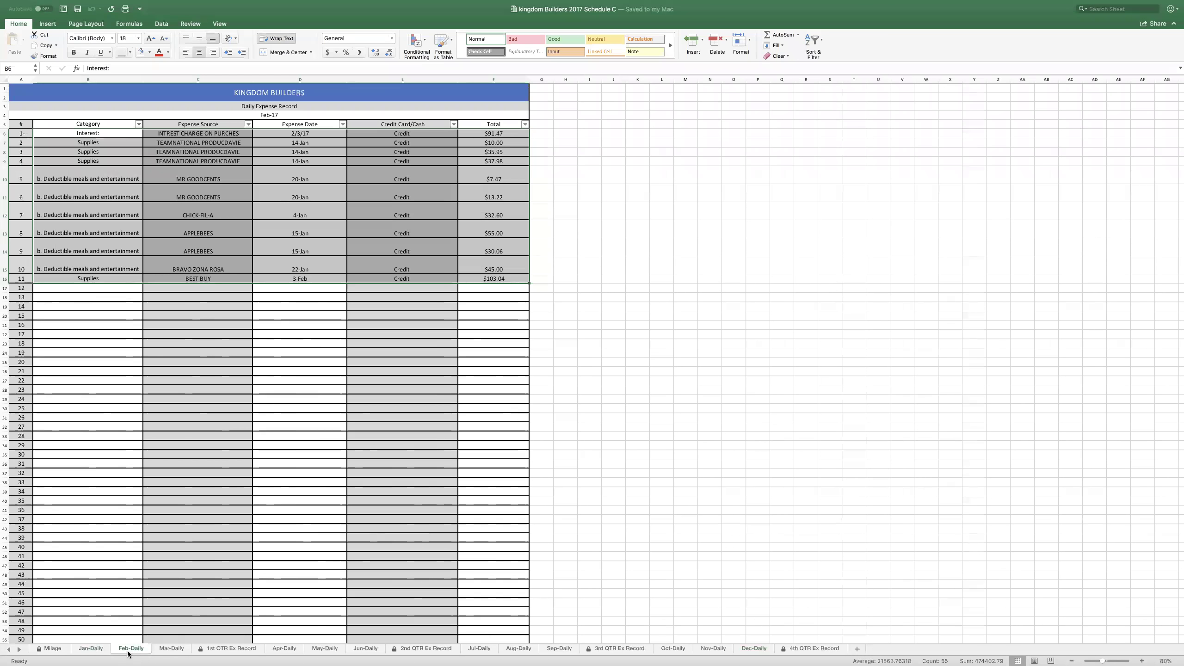
click(170, 650)
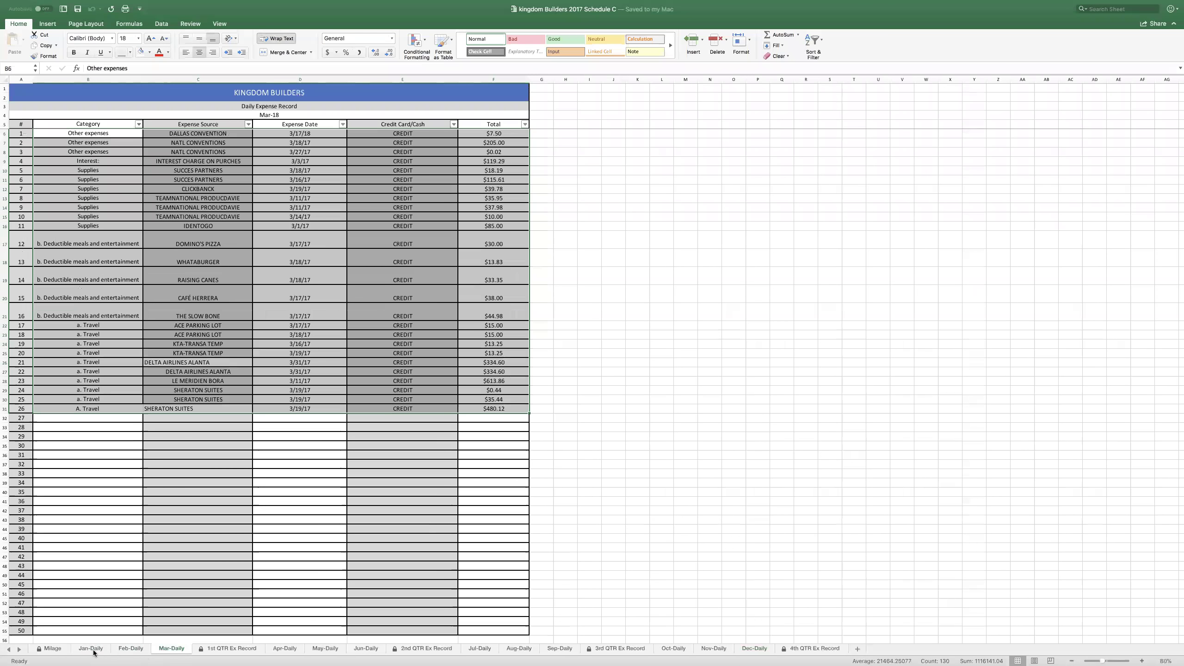
click(94, 651)
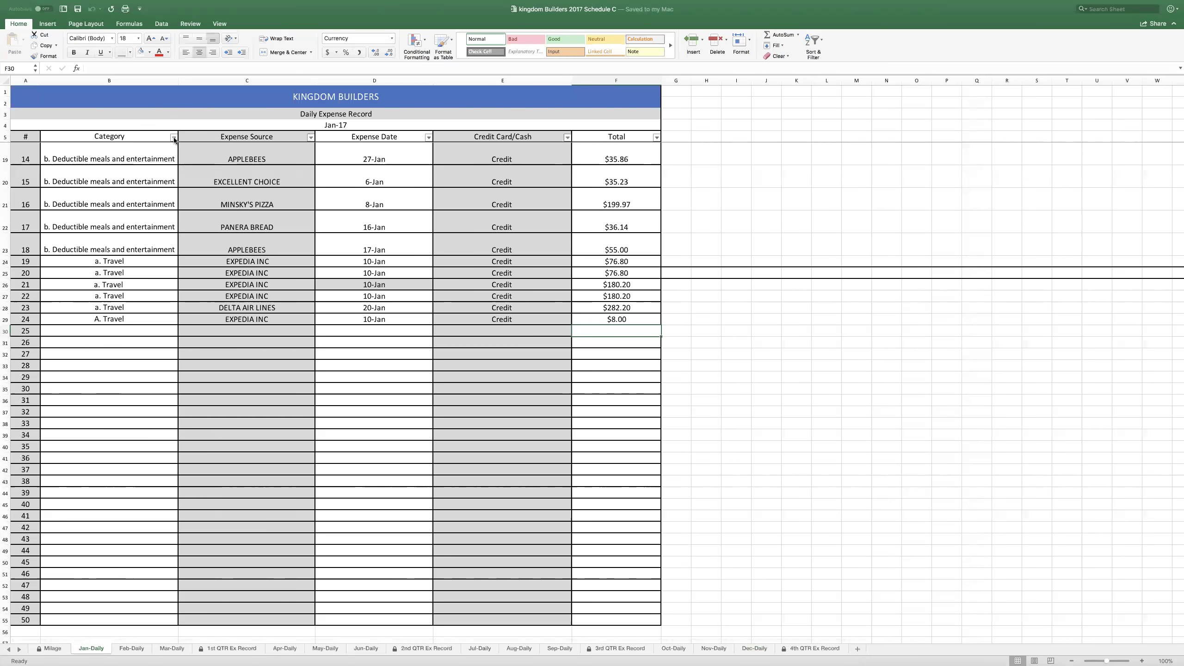
Inspect the Category column's filter options and the list of expense categories available for the first January entry.
click(174, 138)
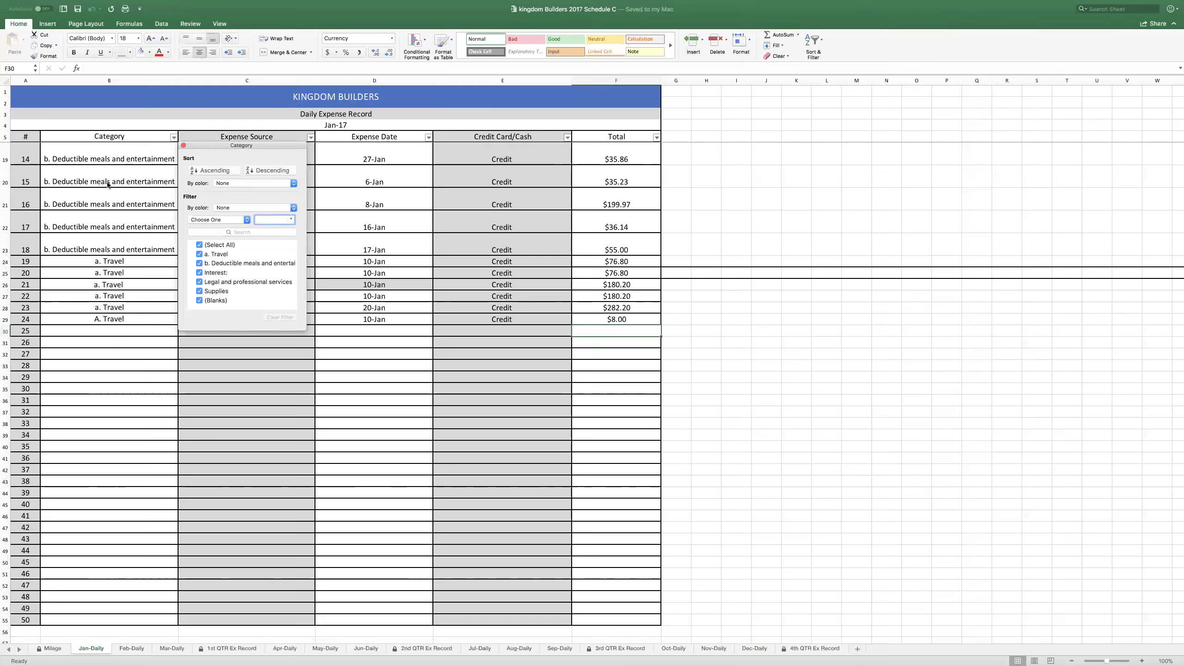
scroll(107, 184, up, 3)
scroll(108, 185, up, 5)
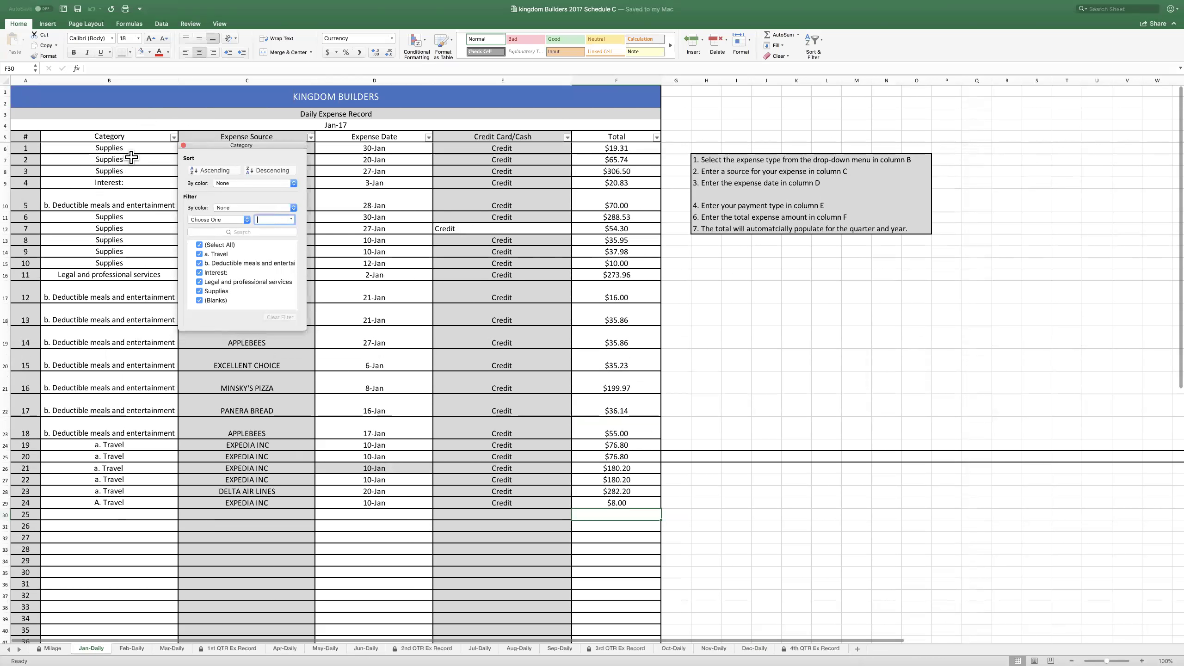
click(174, 148)
click(173, 149)
click(182, 149)
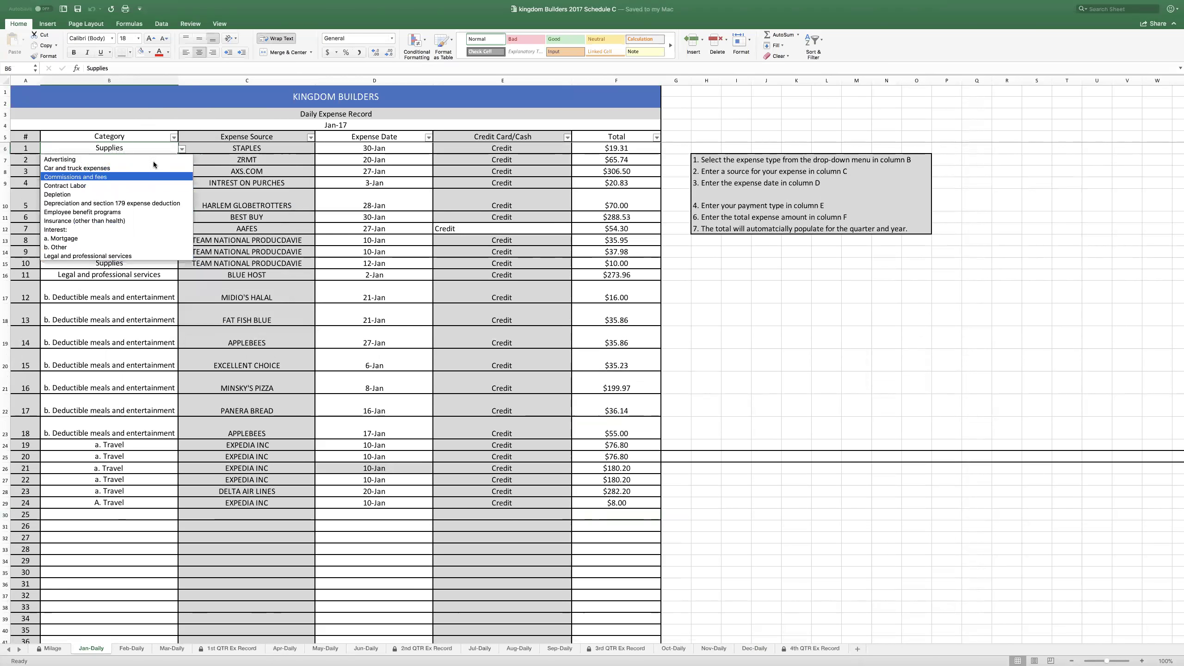
key(Escape)
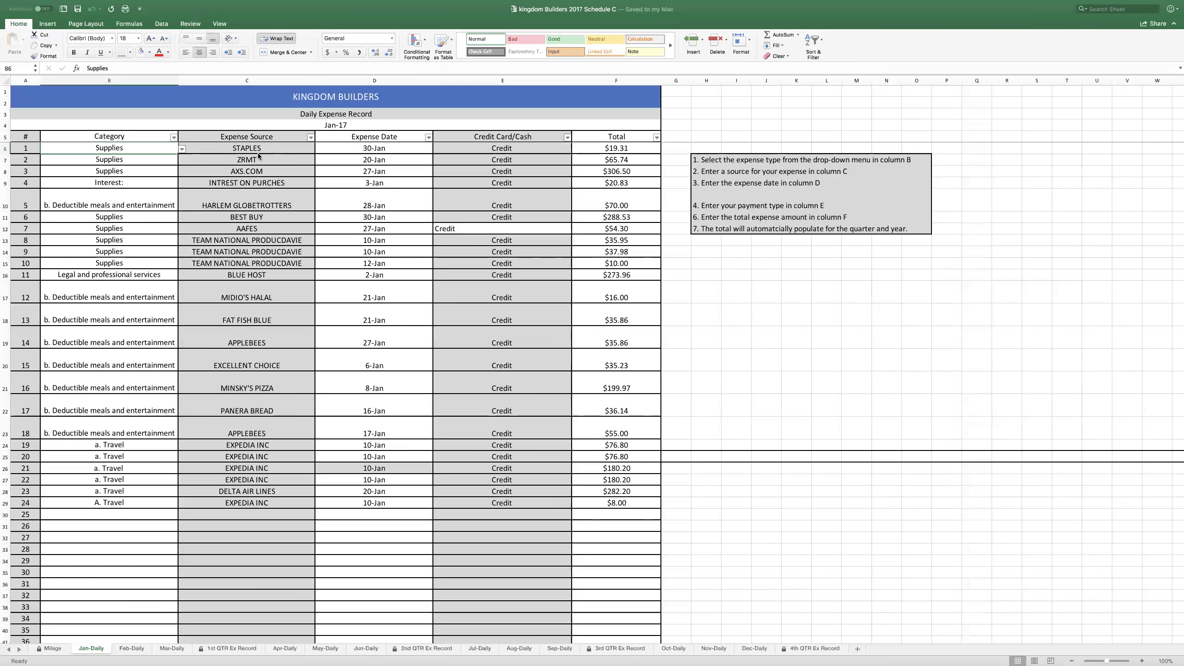
Review the January expense entries, followed by those on the Feb-Daily and Mar-Daily sheets.
scroll(259, 156, down, 5)
scroll(298, 155, up, 5)
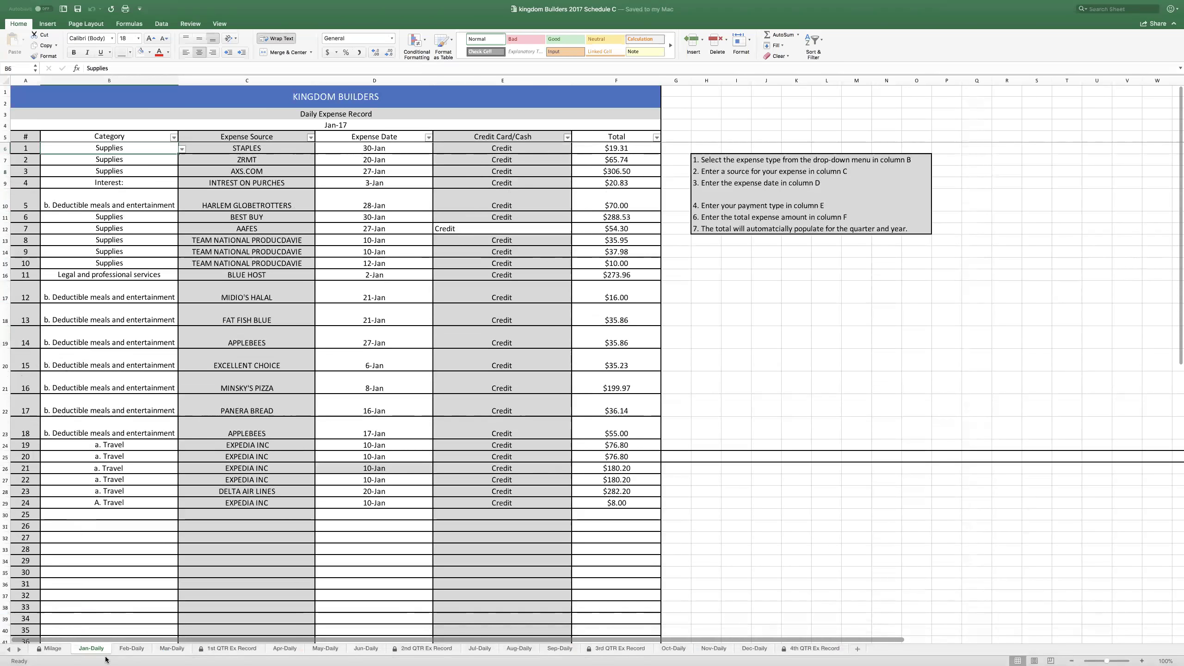
click(130, 649)
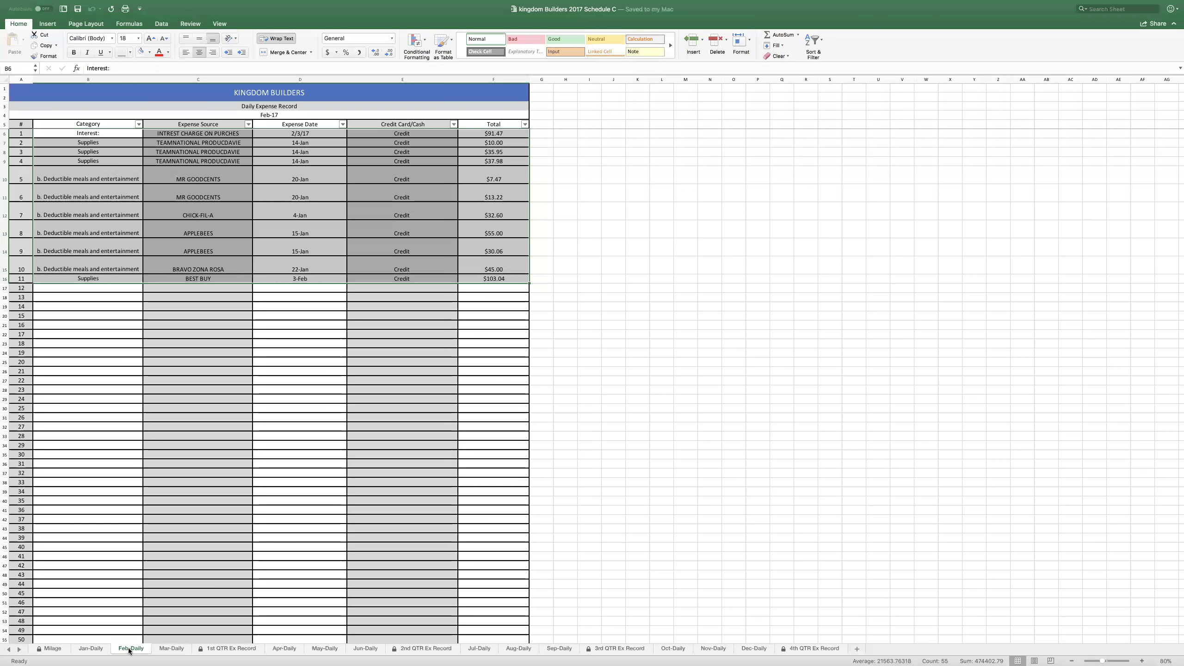
click(175, 649)
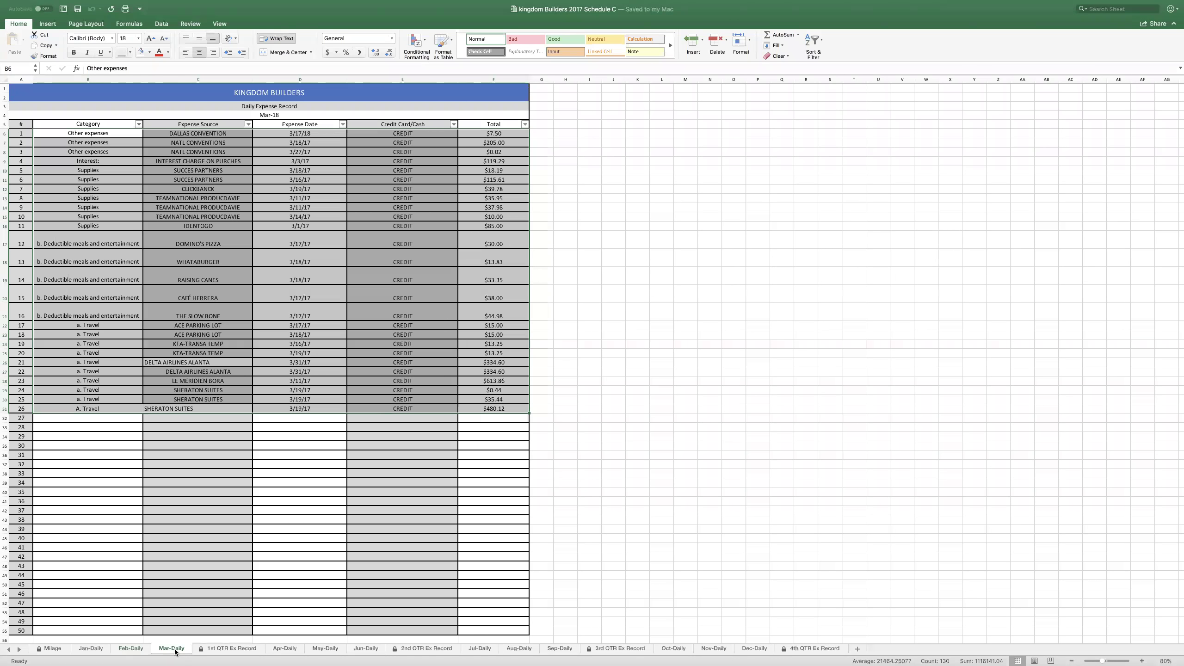
Open the 1st QTR Ex Record sheet and examine the monthly and quarterly amounts per expense category.
click(222, 649)
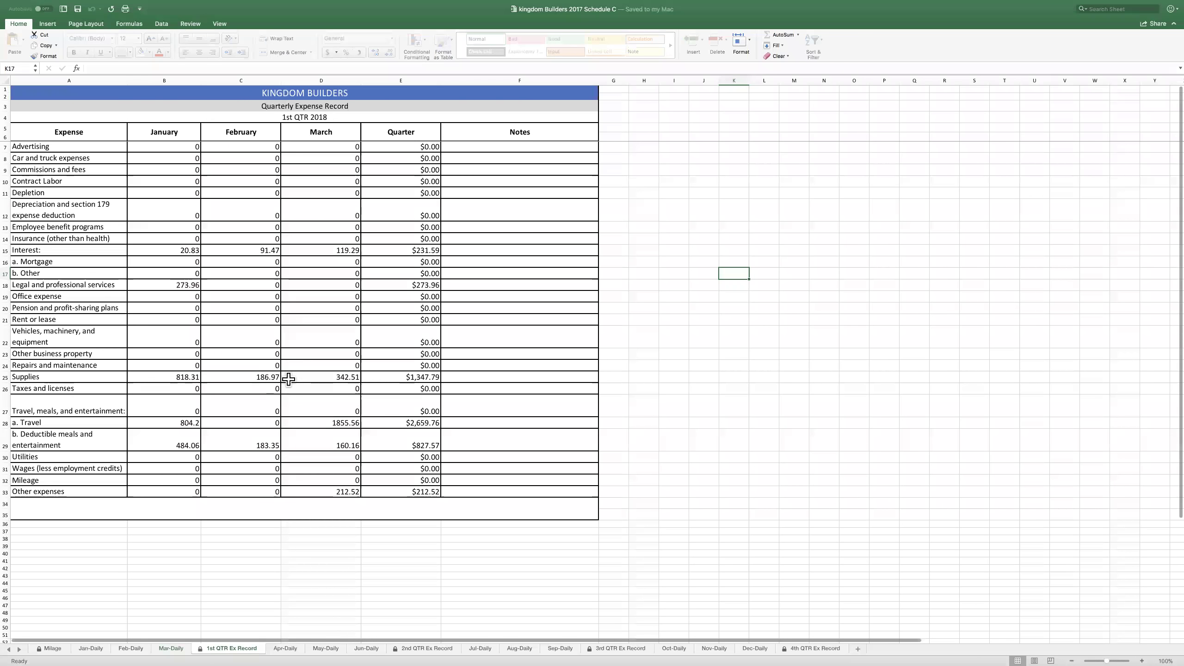
scroll(328, 369, down, 1)
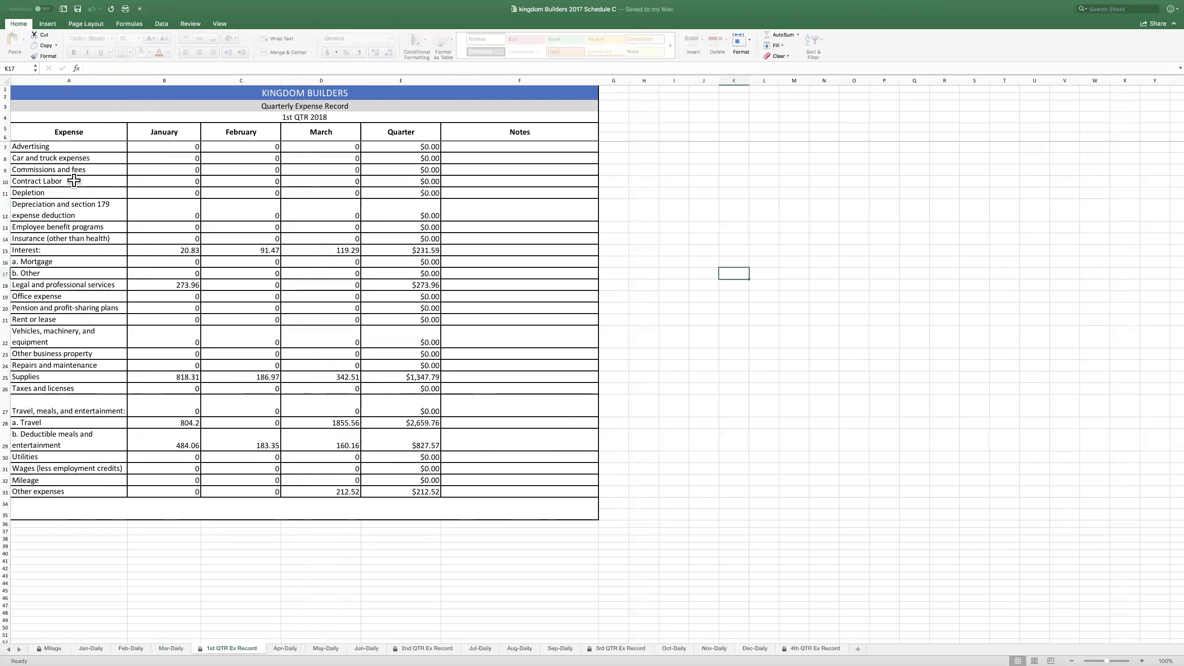
scroll(73, 170, up, 1)
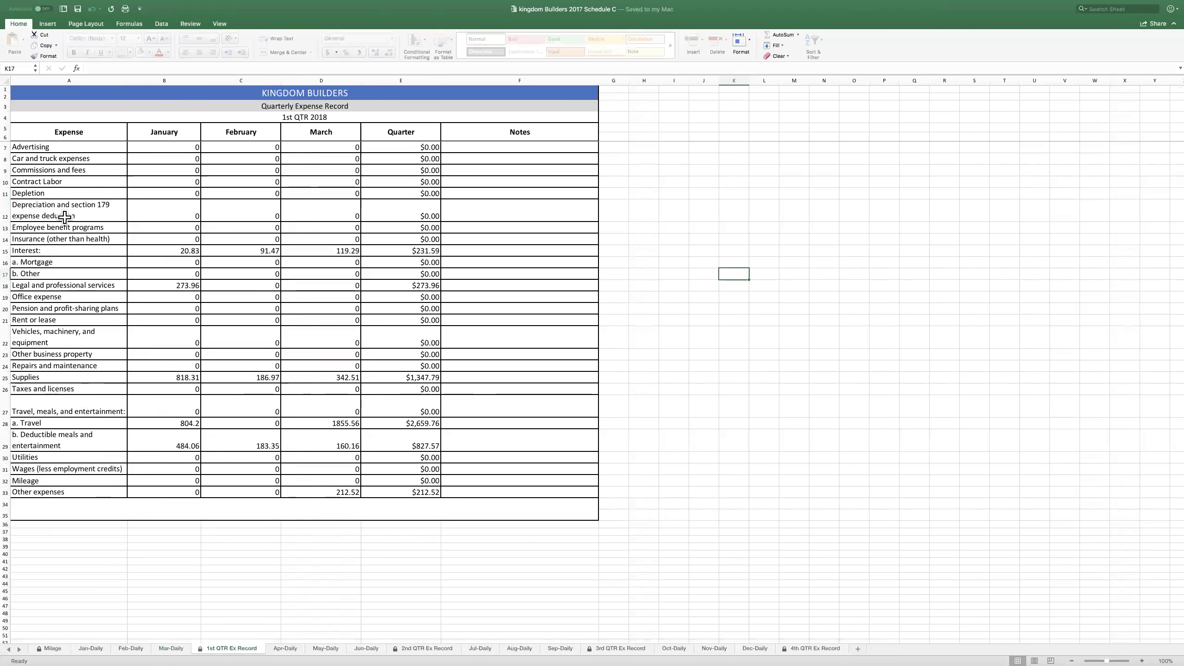
scroll(65, 219, right, 1)
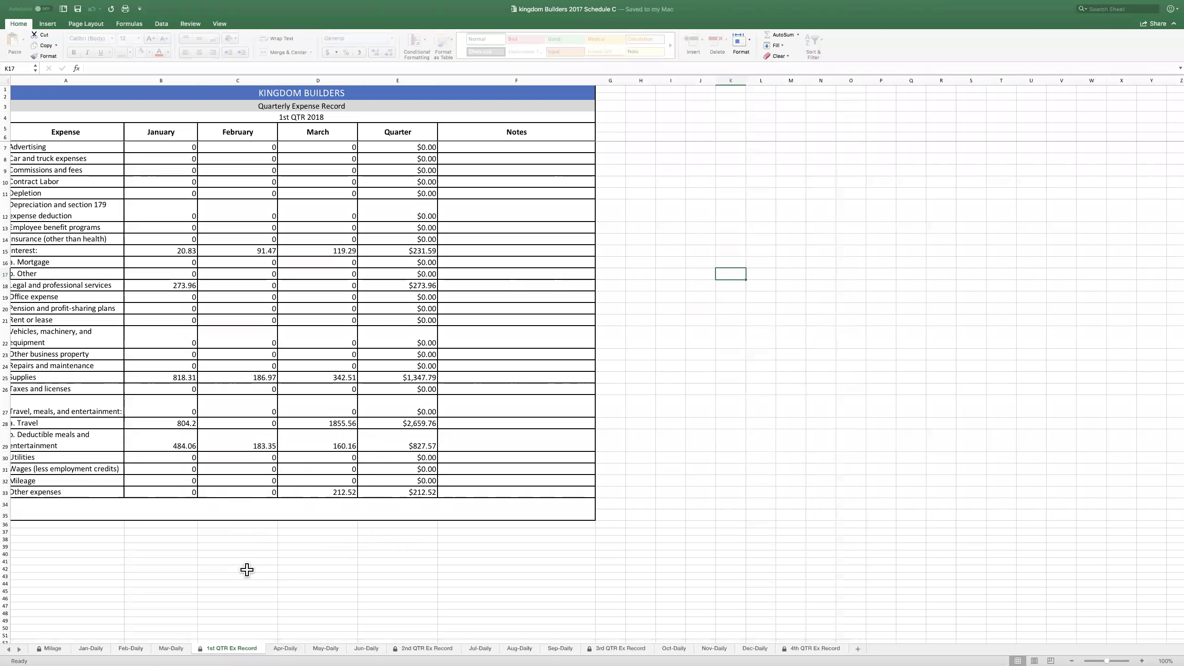
View the April, May and June daily sheets and open the 2nd QTR Ex Record sheet.
click(286, 648)
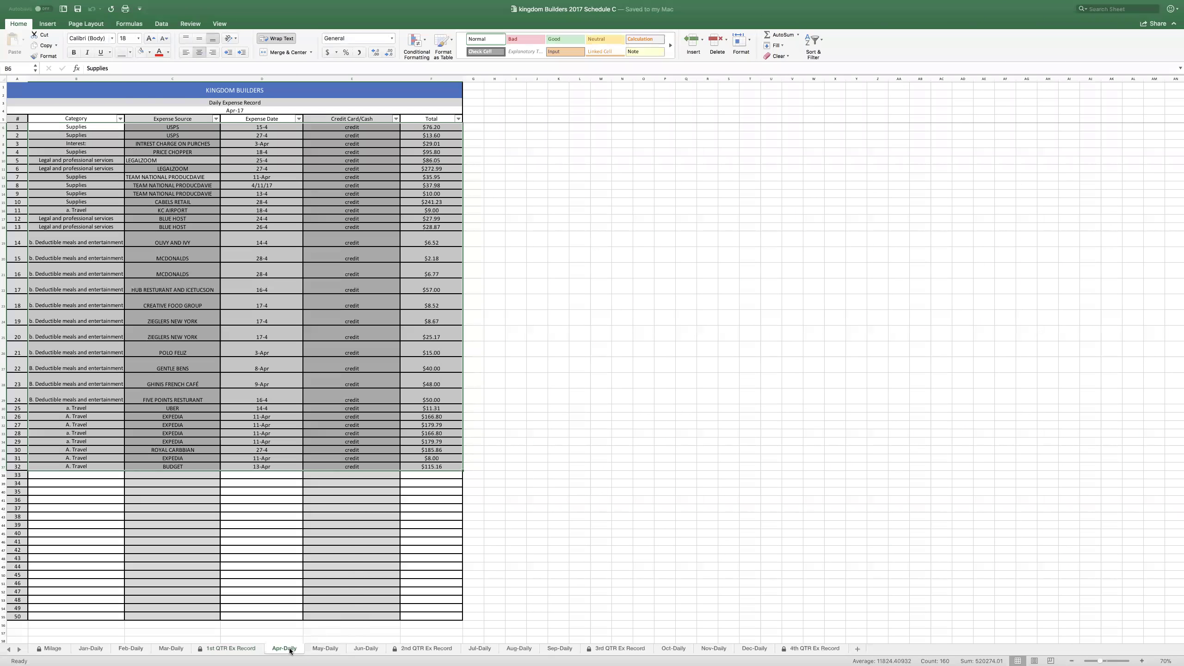
click(324, 649)
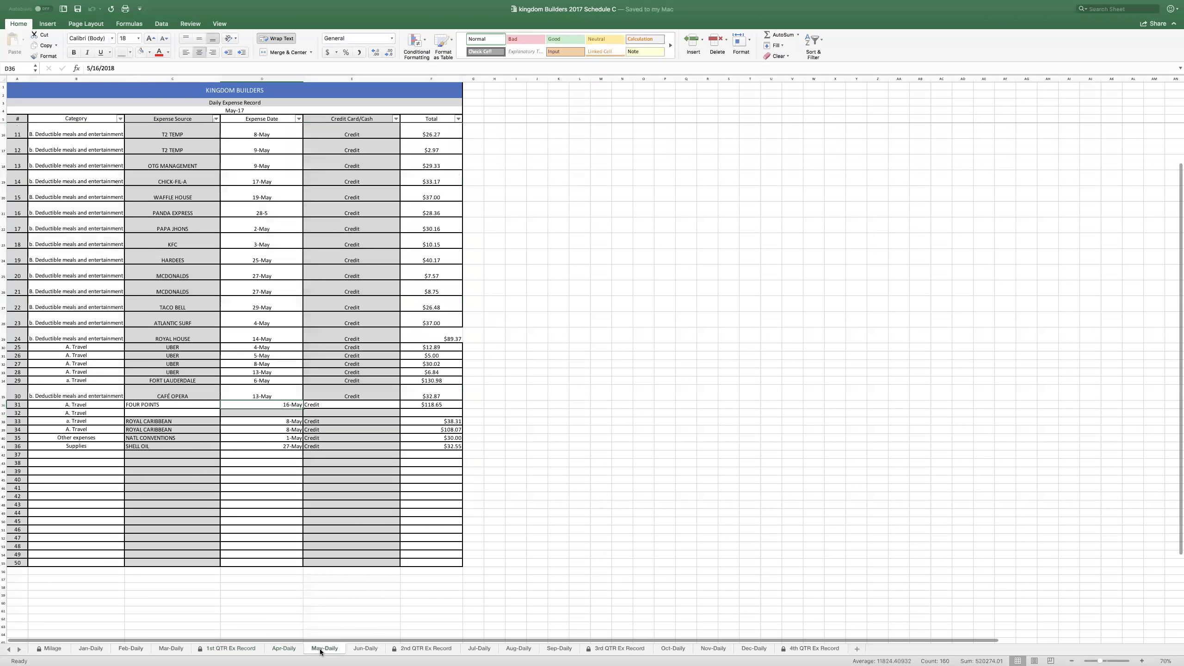
click(363, 649)
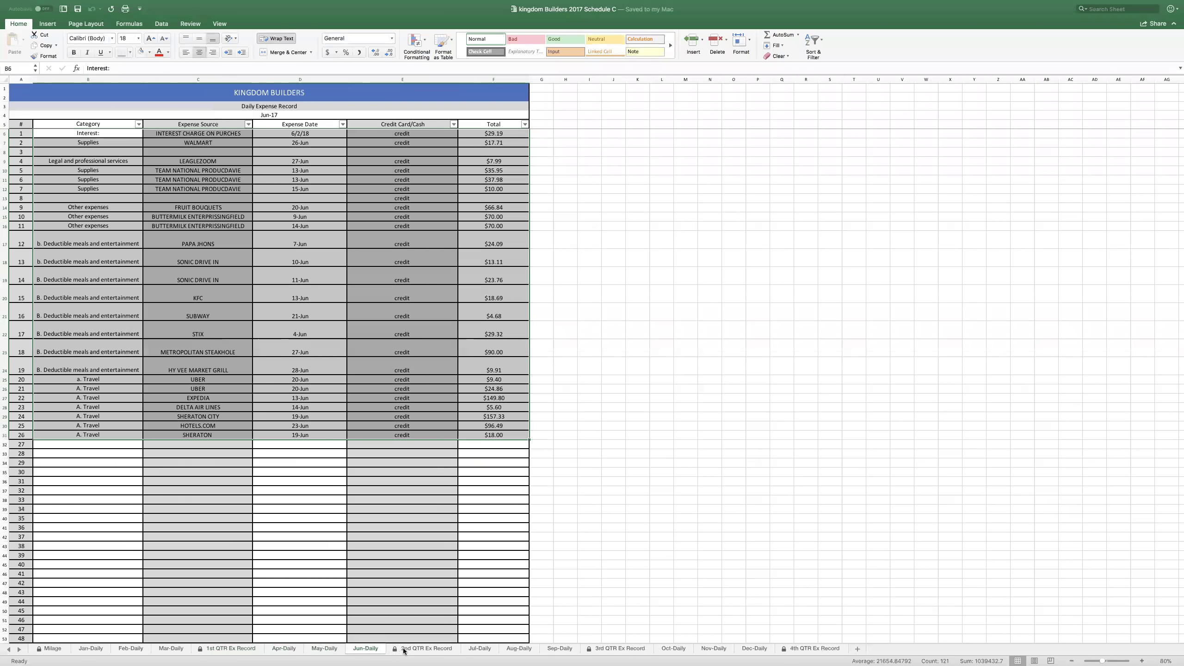
click(404, 649)
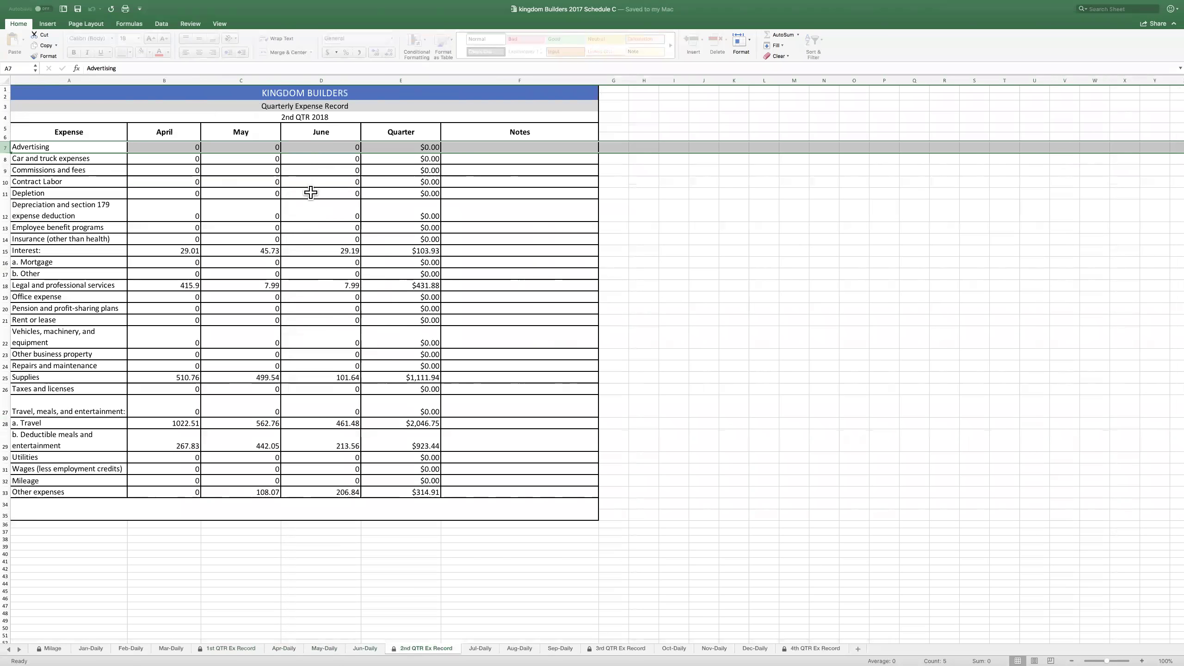
Try to edit the Car and truck expenses label on the protected 2nd QTR Ex Record sheet.
click(103, 149)
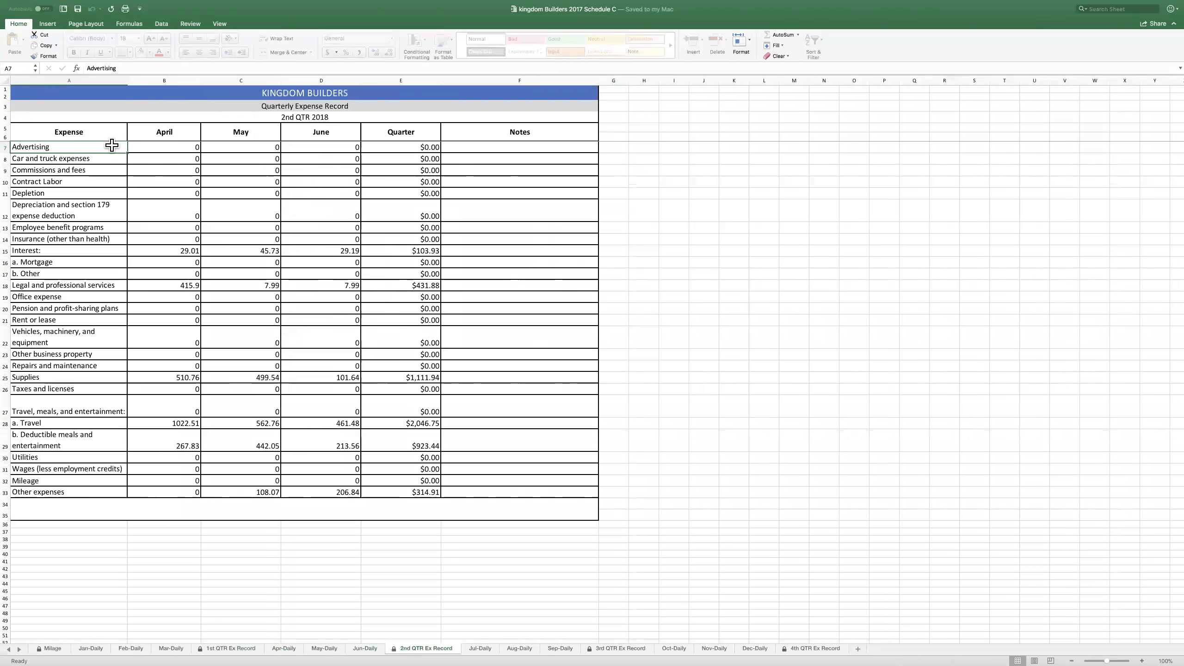
click(113, 159)
double_click(118, 161)
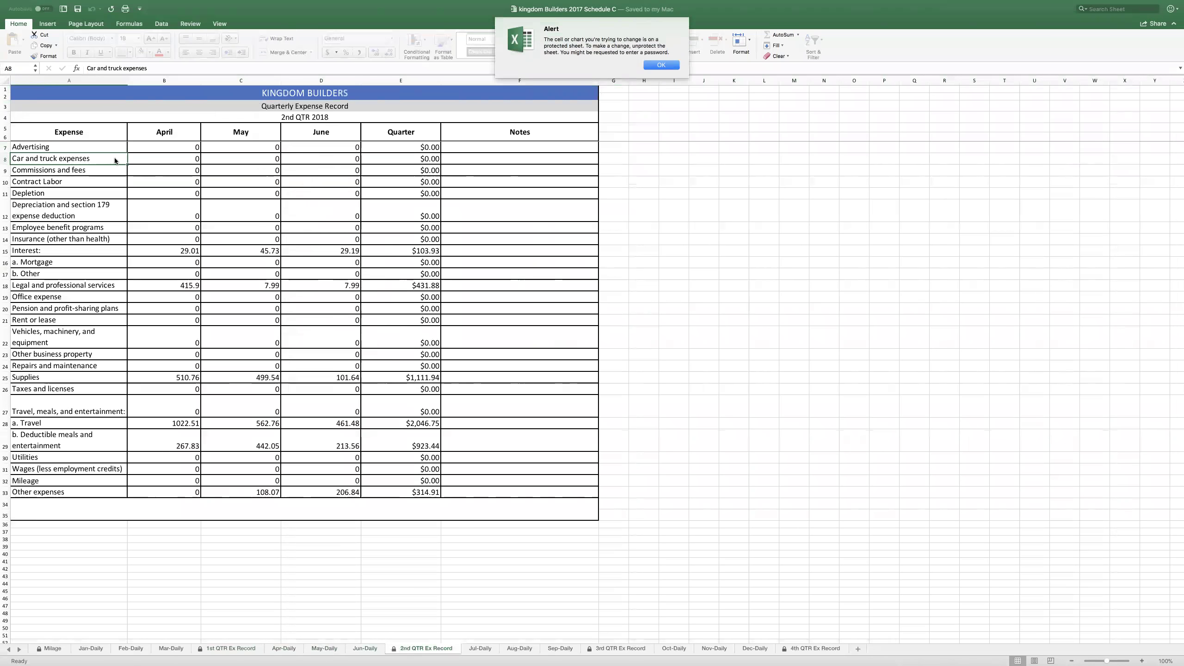
click(655, 64)
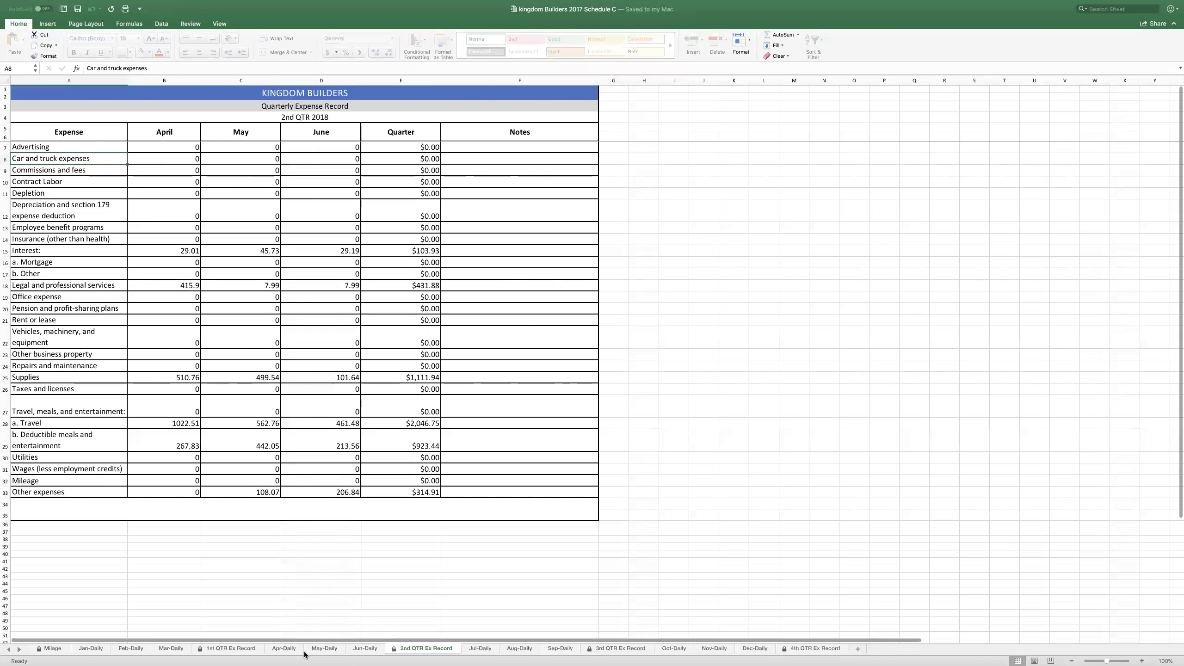
Open the Jun-Daily sheet and examine the full list of expense categories available for the first June entry.
click(365, 649)
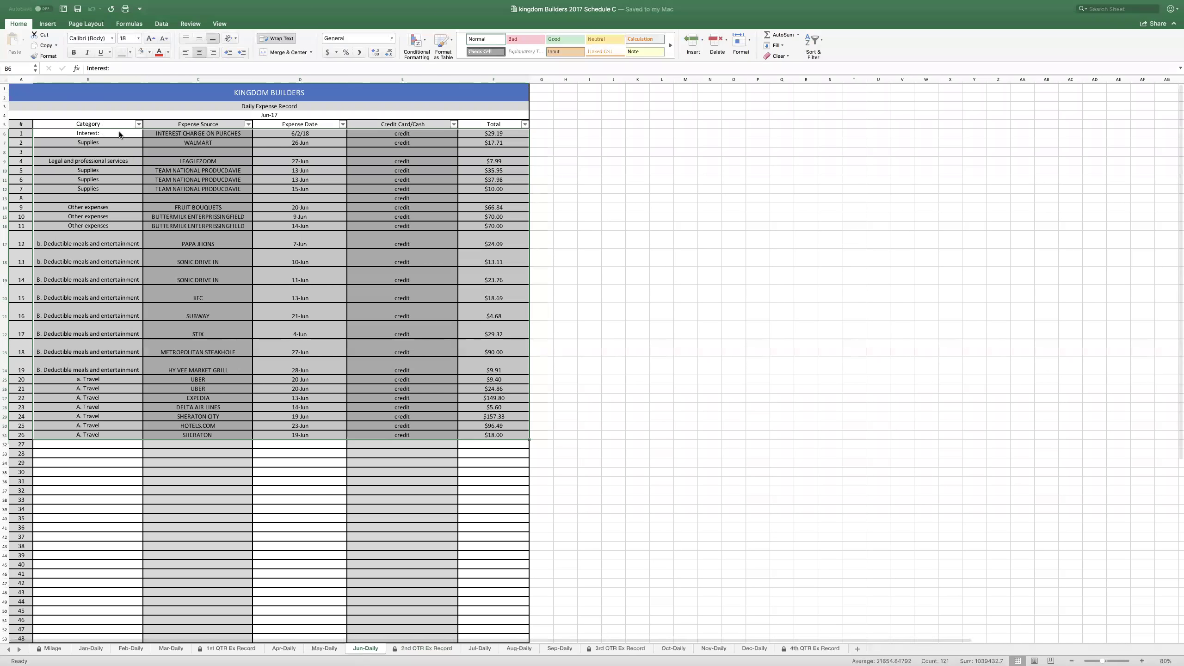
click(137, 135)
click(147, 134)
scroll(88, 186, down, 5)
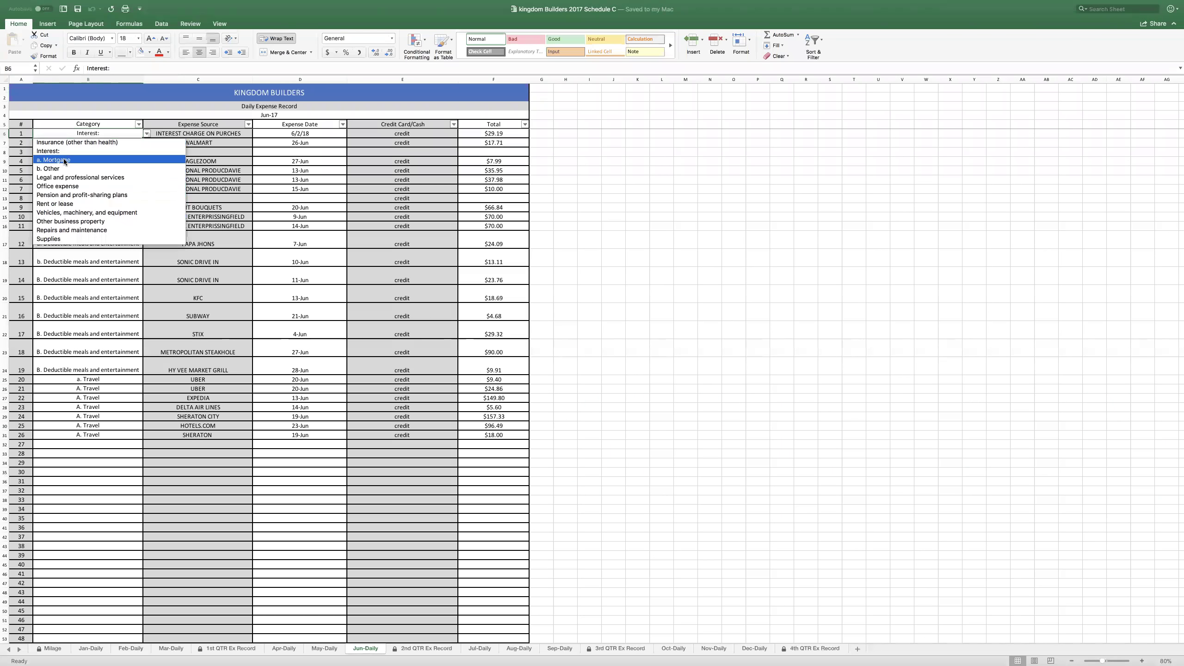
scroll(65, 205, down, 3)
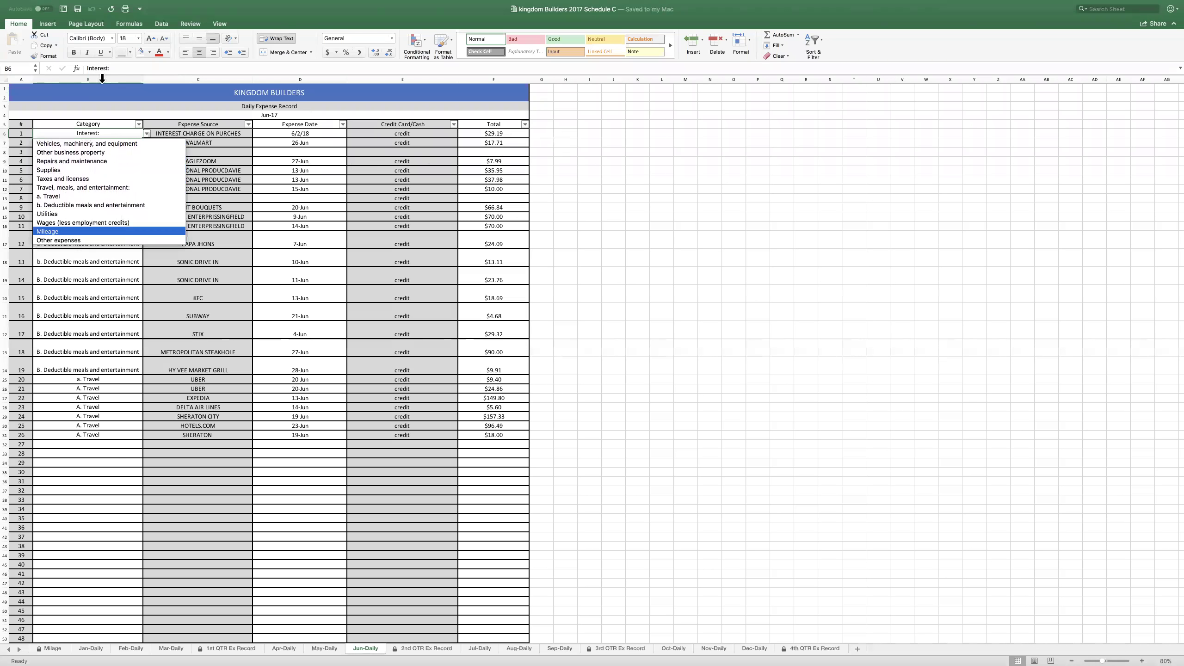
key(Escape)
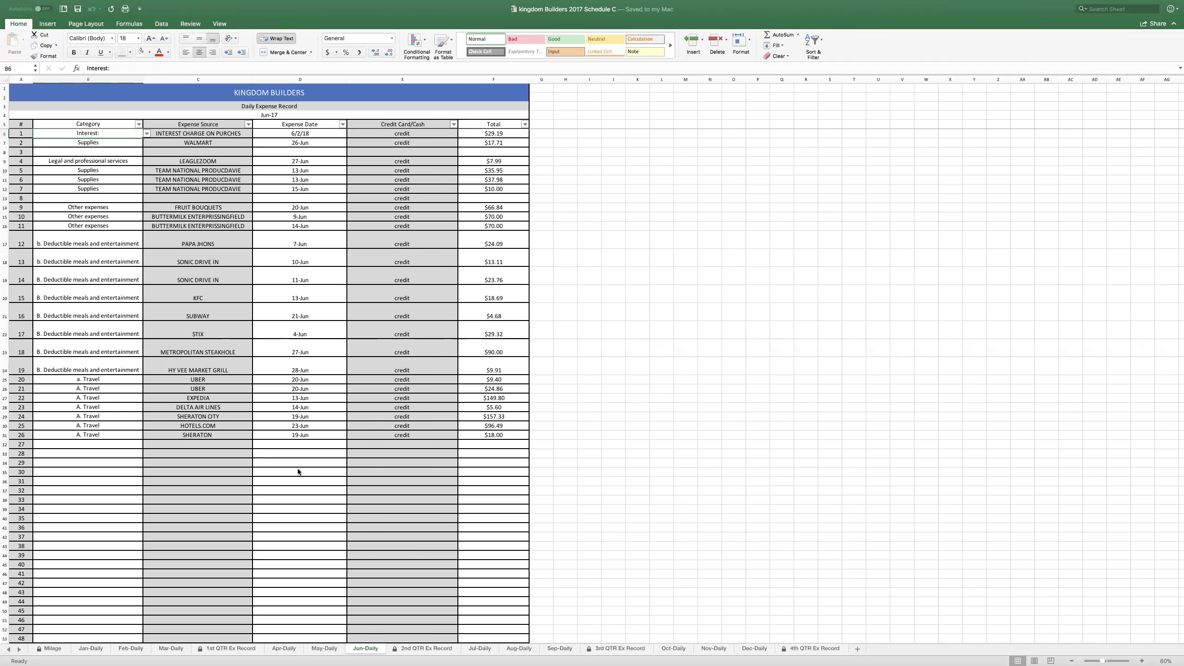
View the 1st QTR Ex Record sheet and examine the quarterly and annual amounts on the 4th QTR Ex Record sheet.
click(232, 648)
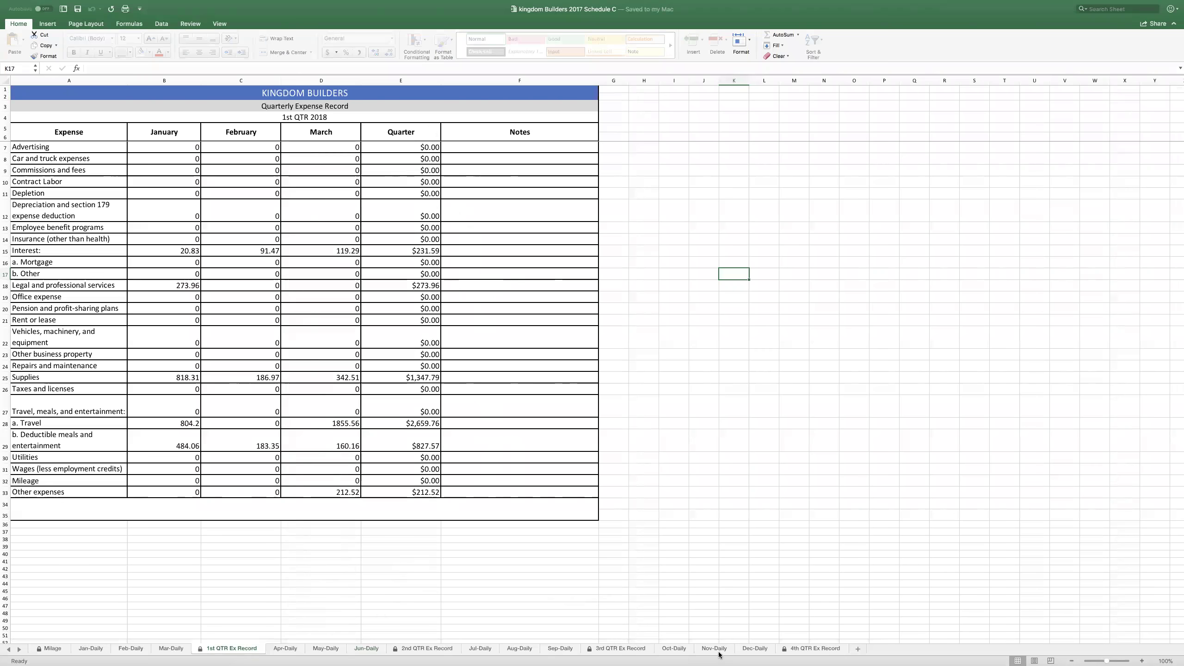
click(801, 648)
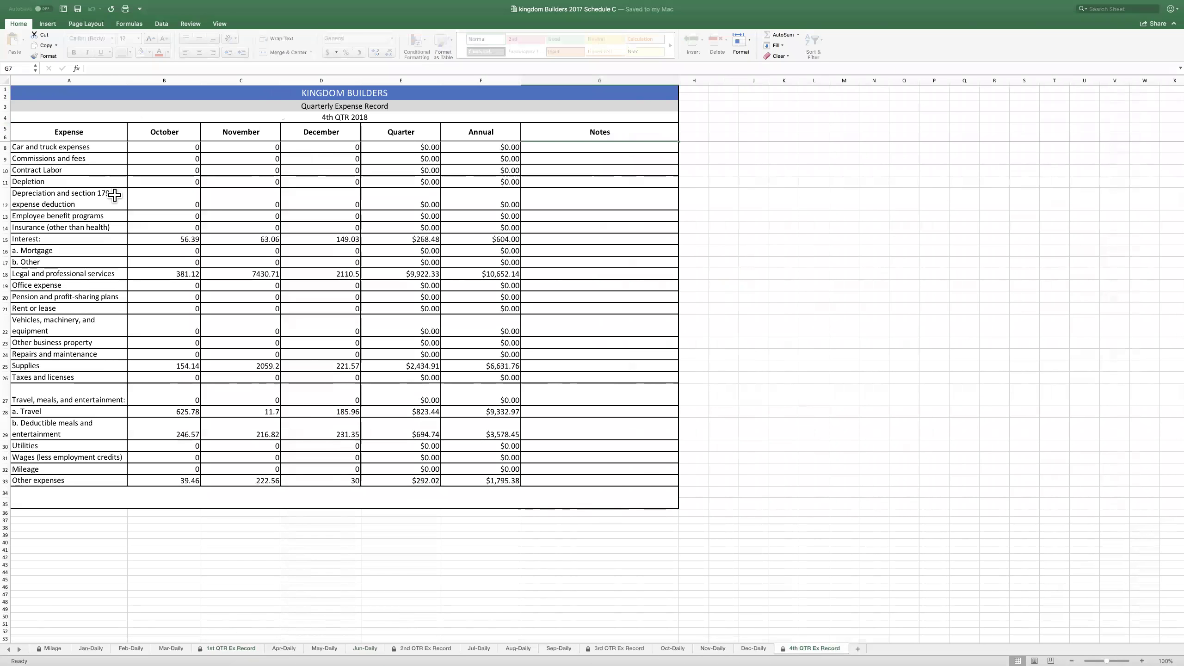
scroll(62, 176, up, 1)
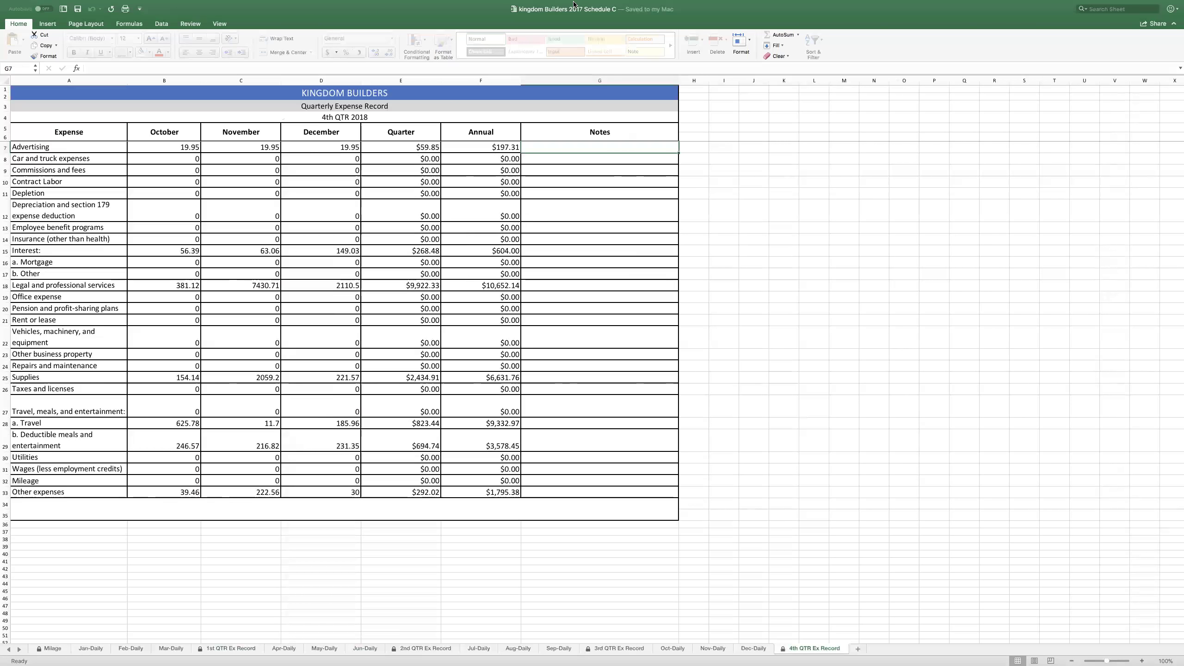
Close the Kingdom Builders 2017 Schedule C workbook.
mouse_move(251, 7)
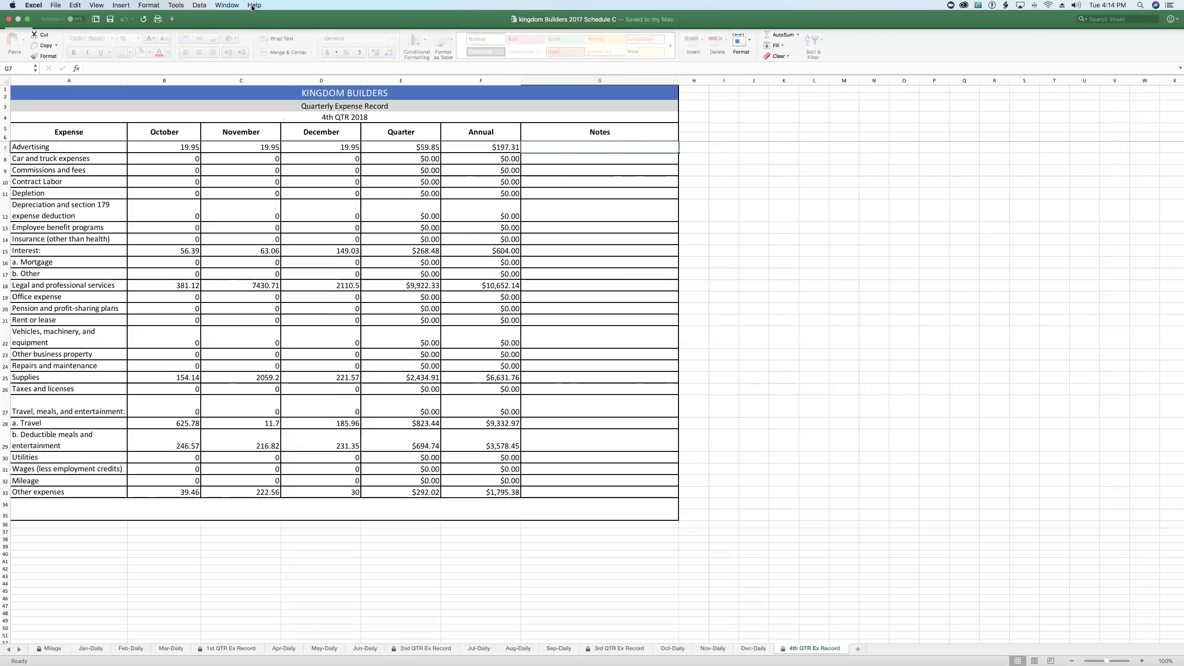
click(9, 20)
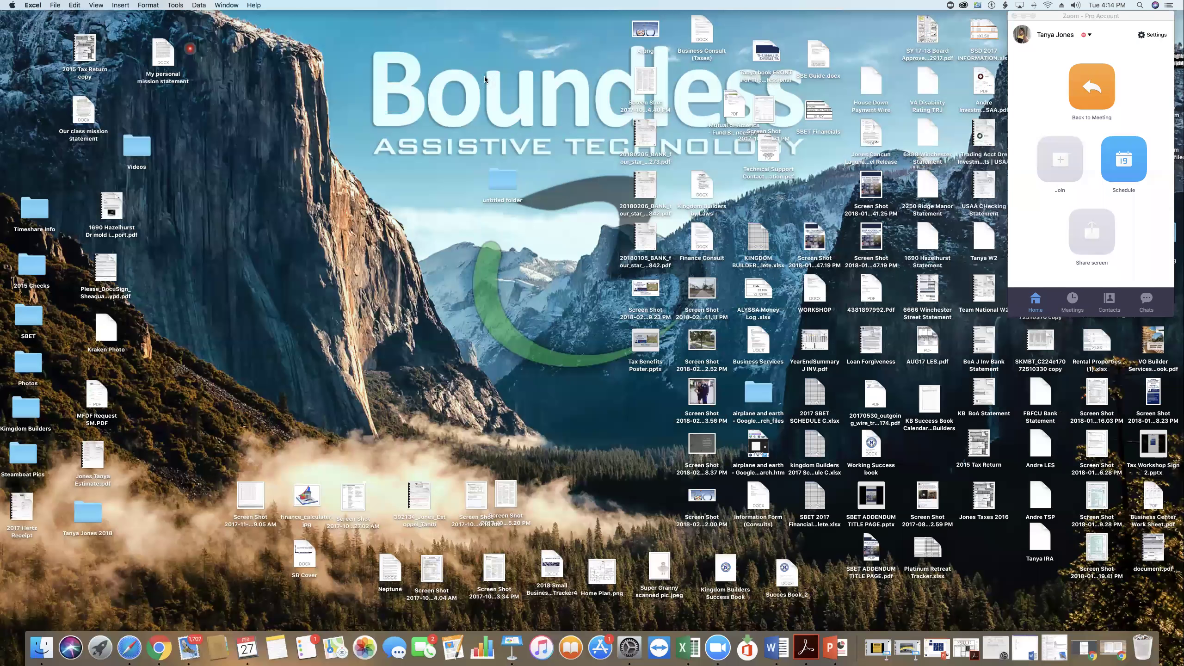